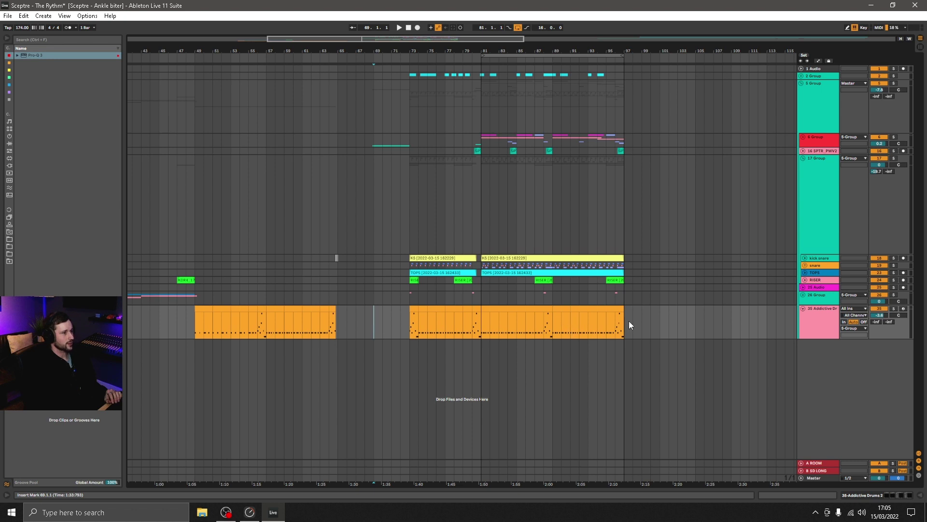
# Play the arrangement's bar 81–97 loop through the drum section, then stop it.
pyautogui.press('space')
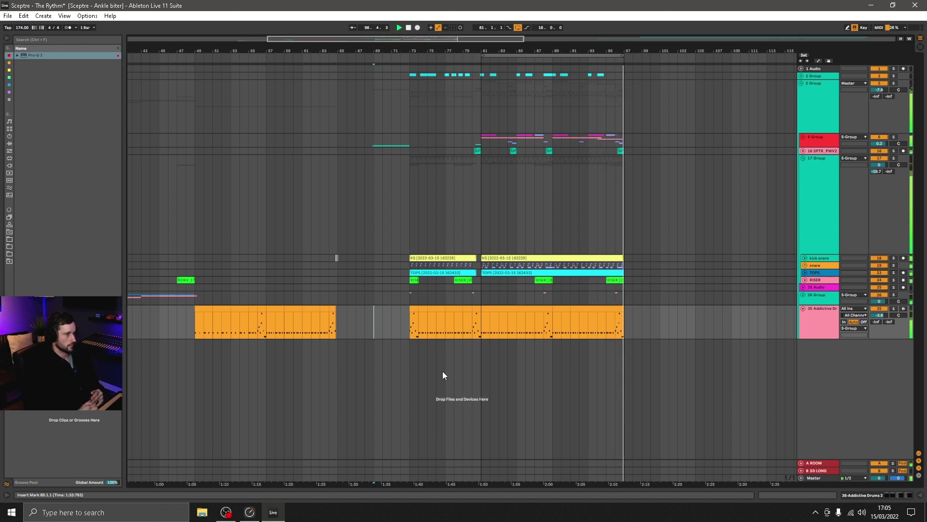
pyautogui.press('space')
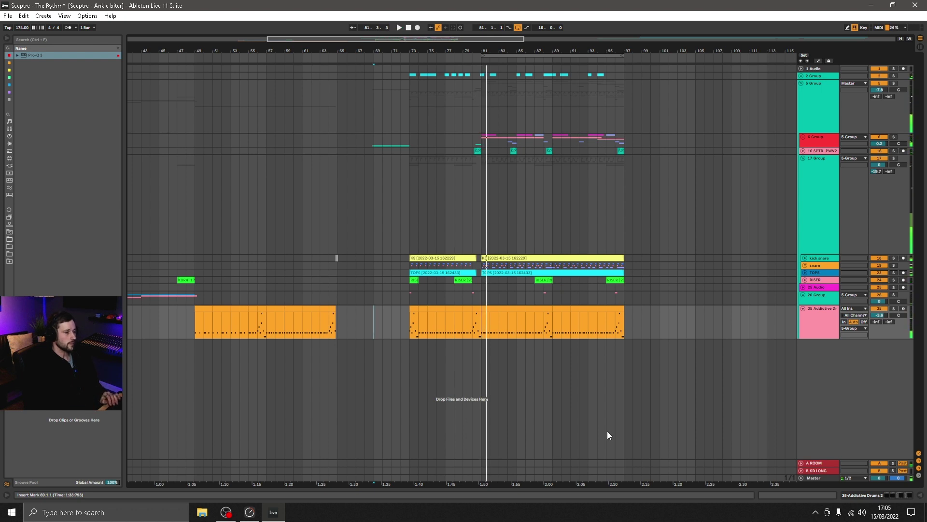
# Show the drum track's device chain and open the Addictive Drums 2 window.
pyautogui.click(719, 410)
pyautogui.click(883, 497)
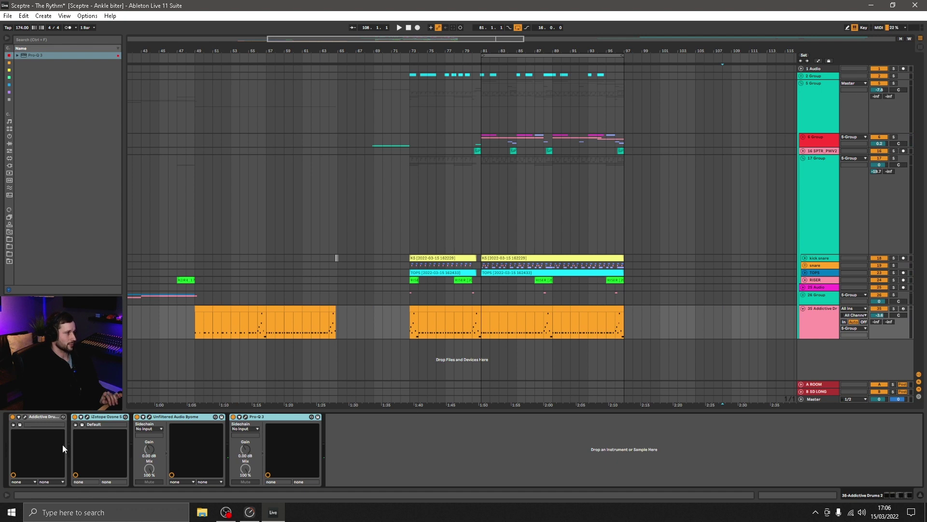
pyautogui.click(25, 416)
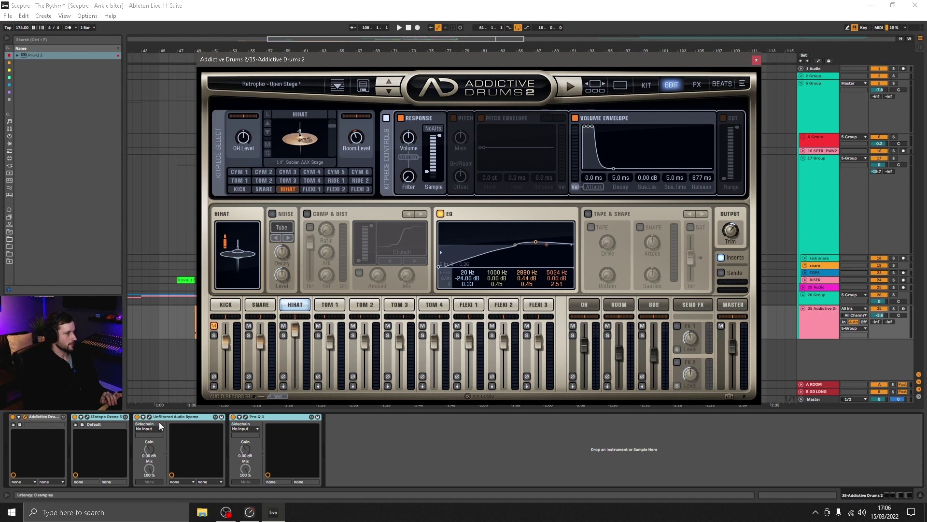
pyautogui.click(75, 418)
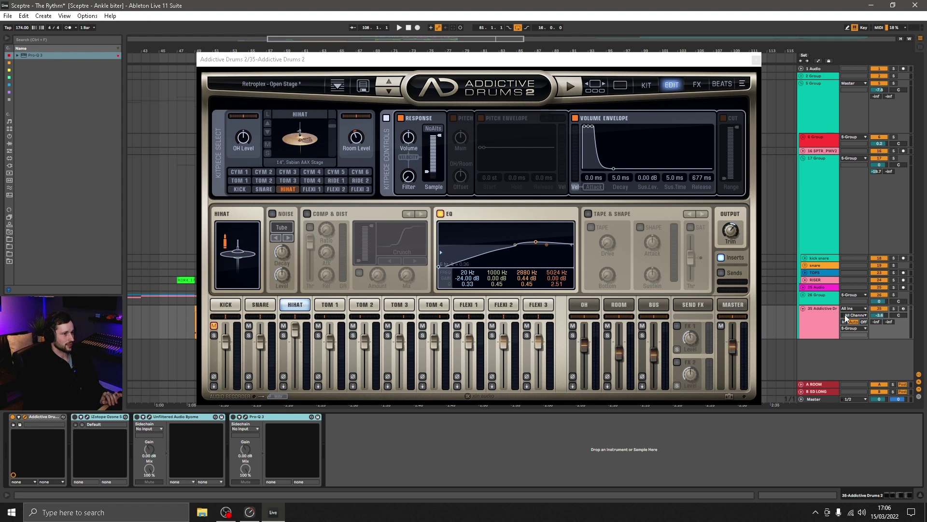
# Select the 26 Group track, reposition the plugin window, and audition the hi-hats from bar 89.
pyautogui.click(895, 310)
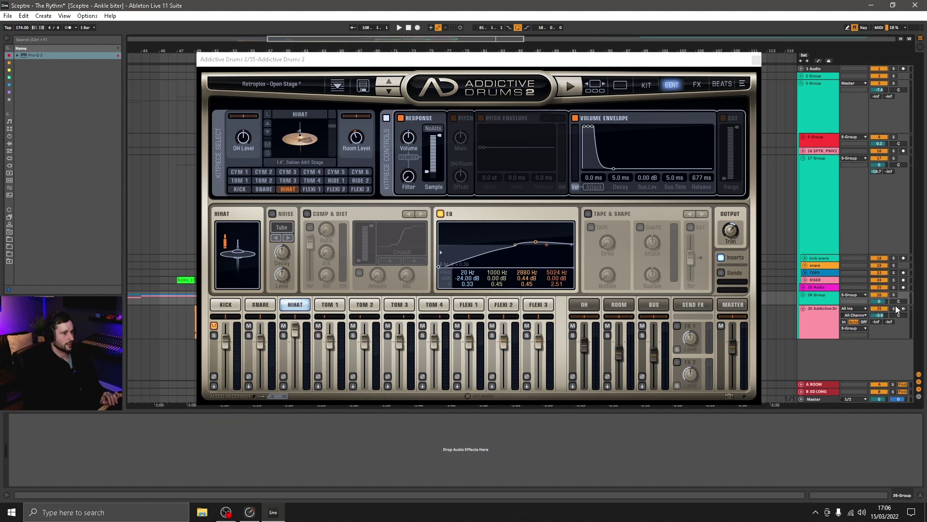
pyautogui.press('space')
pyautogui.press('space')
pyautogui.moveTo(733, 59); pyautogui.dragTo(467, 100)
pyautogui.click(557, 326)
pyautogui.press('space')
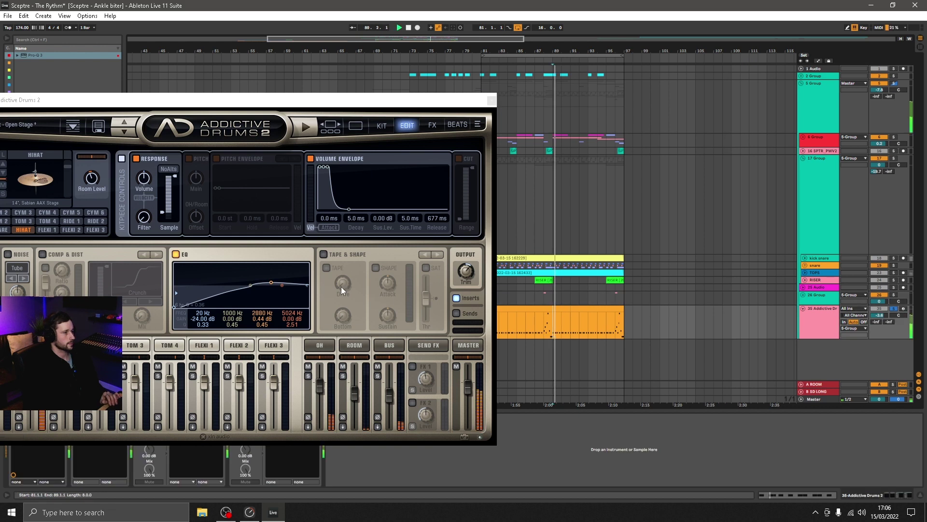
pyautogui.moveTo(346, 98); pyautogui.dragTo(555, 66)
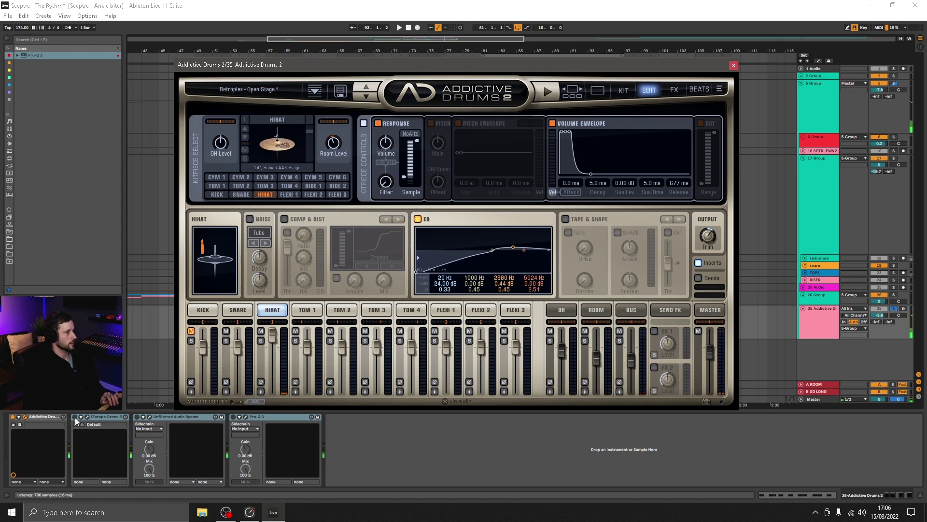
pyautogui.click(225, 421)
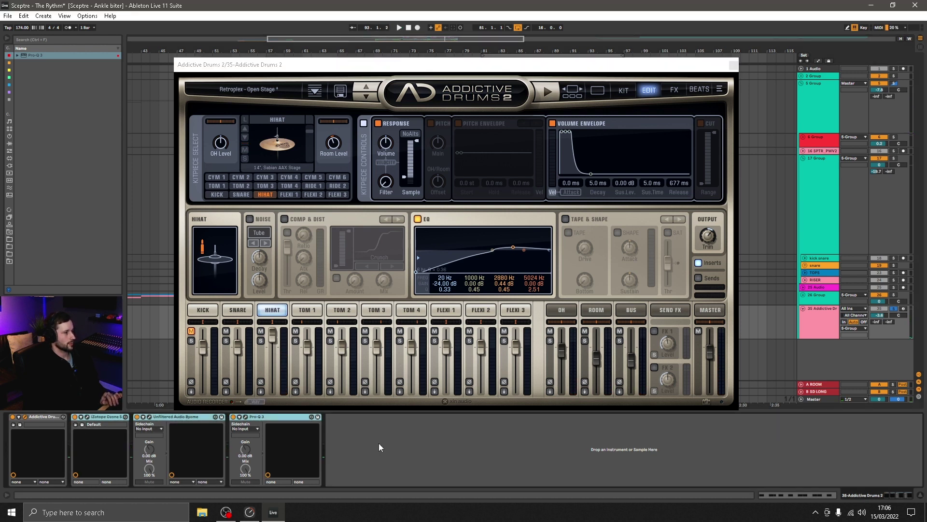
pyautogui.press('space')
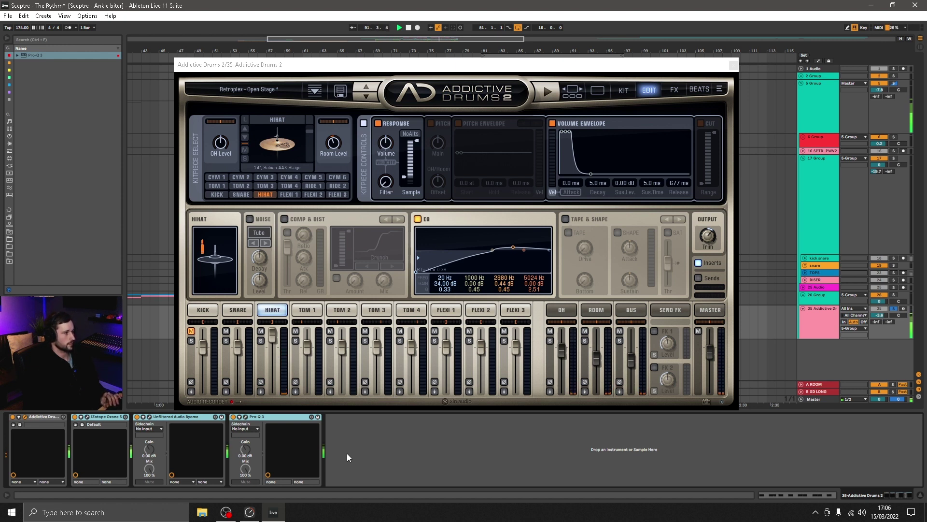
pyautogui.press('space')
pyautogui.click(413, 448)
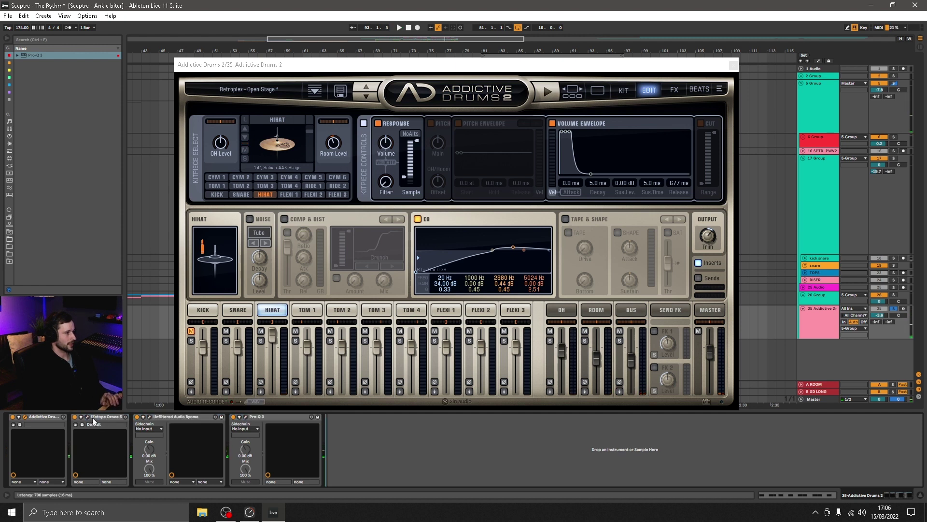
pyautogui.click(116, 417)
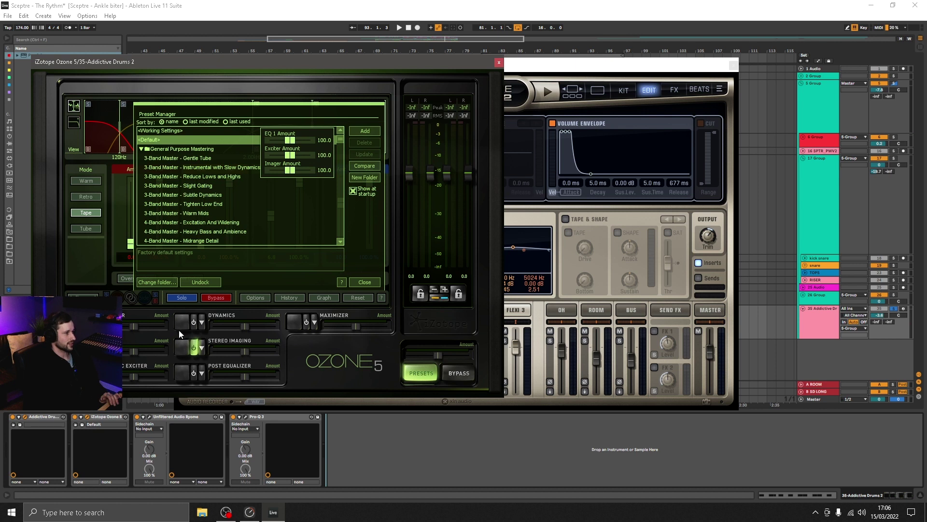
pyautogui.click(179, 351)
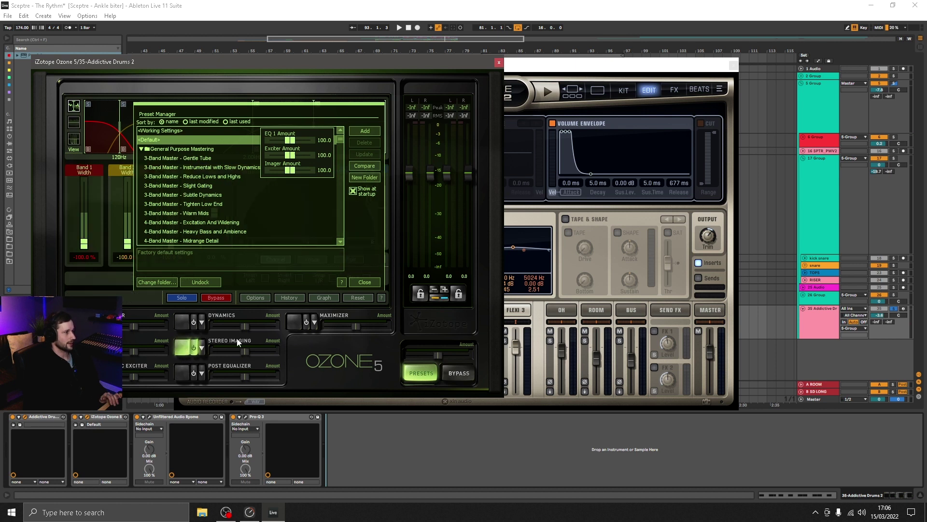
pyautogui.click(371, 281)
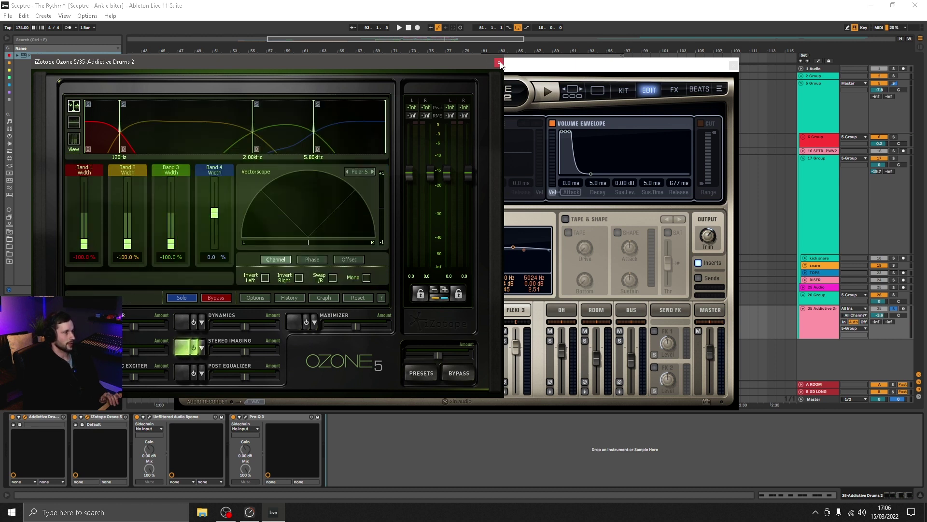
pyautogui.click(499, 63)
pyautogui.click(150, 416)
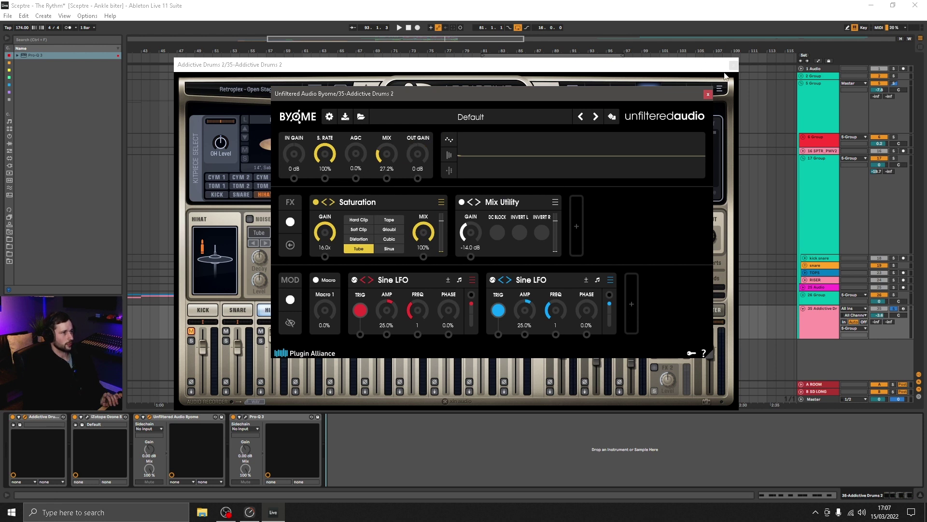
pyautogui.click(708, 95)
pyautogui.click(246, 416)
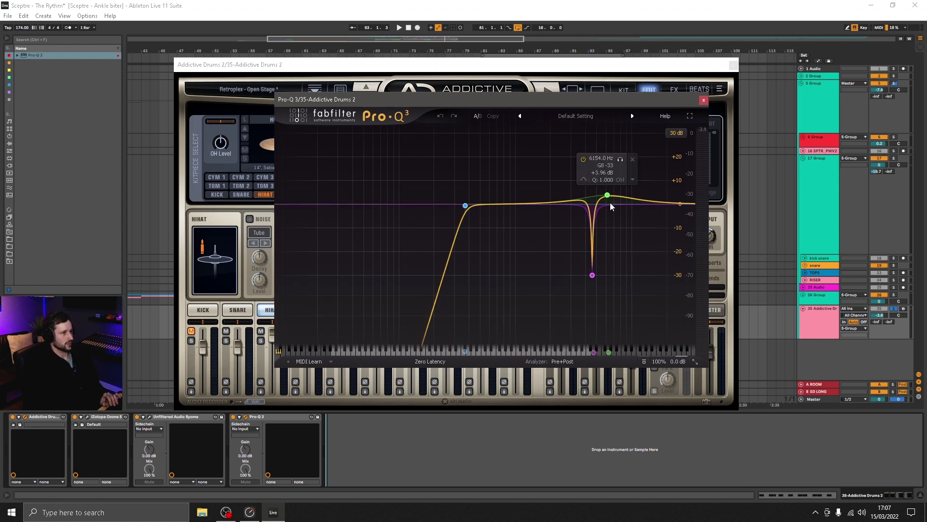
pyautogui.click(704, 100)
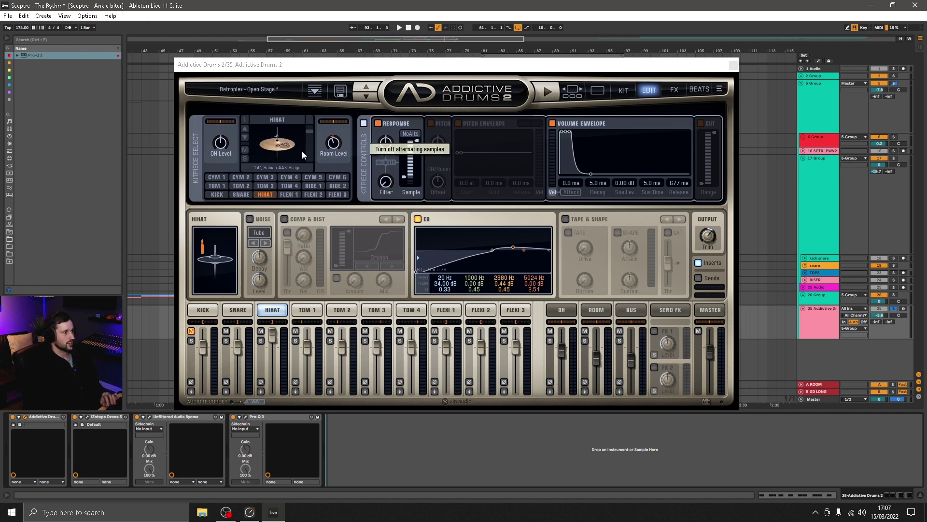
# Check the kit overview, then set the hi-hat Response section to NoAlts on the Edit page.
pyautogui.click(623, 90)
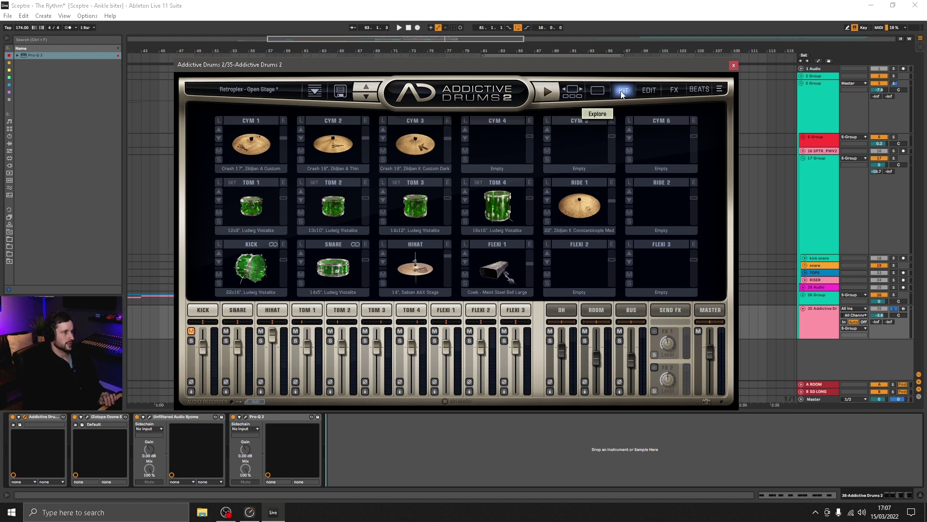
pyautogui.click(643, 91)
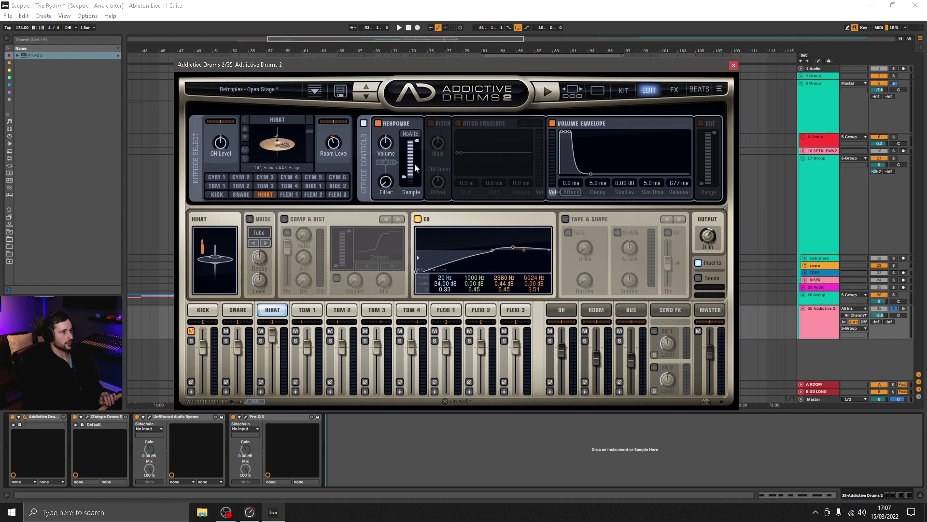
pyautogui.click(409, 134)
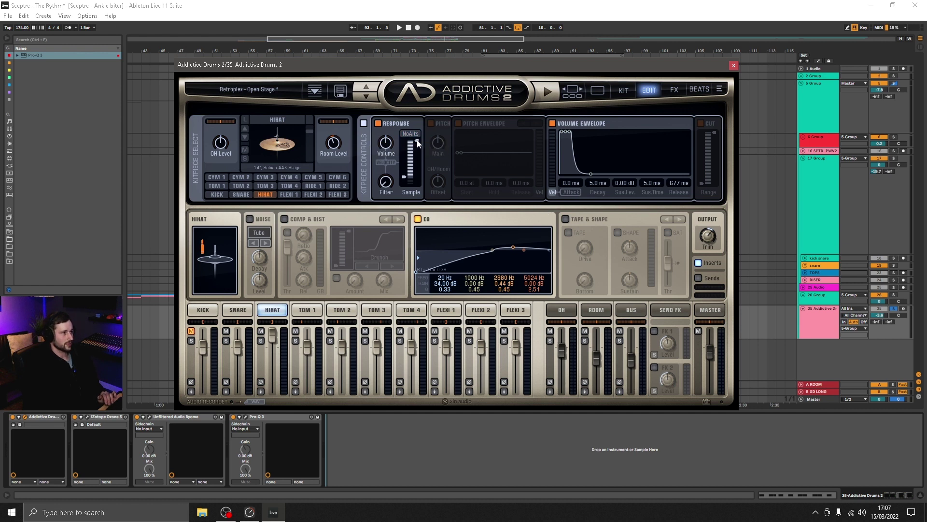
# Close the plugin, unsolo the drum track, and loop bars 89–91 of the drum clip.
pyautogui.click(734, 65)
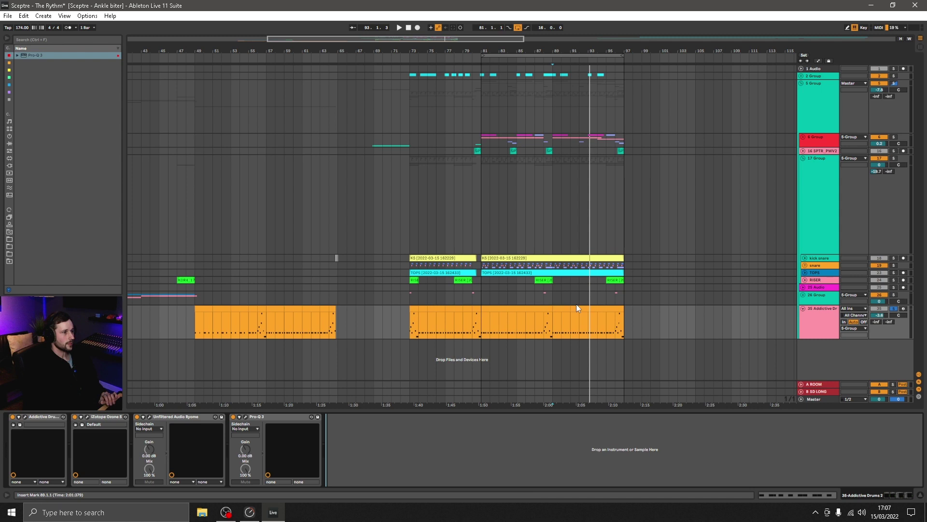
pyautogui.moveTo(570, 314); pyautogui.dragTo(553, 315)
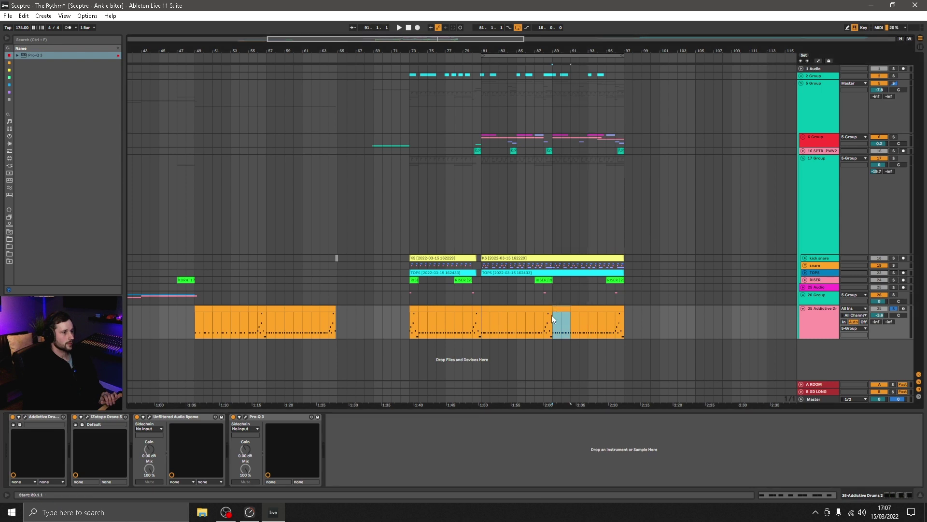
pyautogui.click(893, 308)
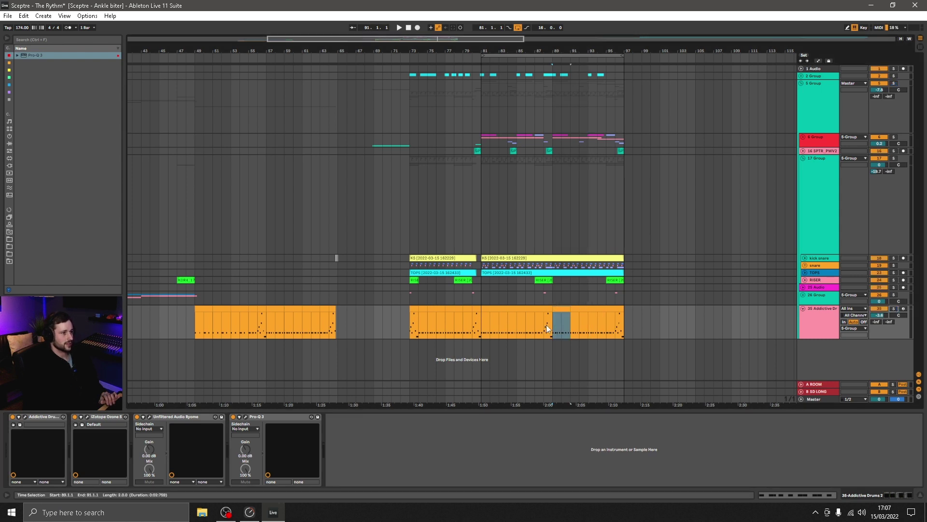
pyautogui.moveTo(552, 324); pyautogui.dragTo(569, 325)
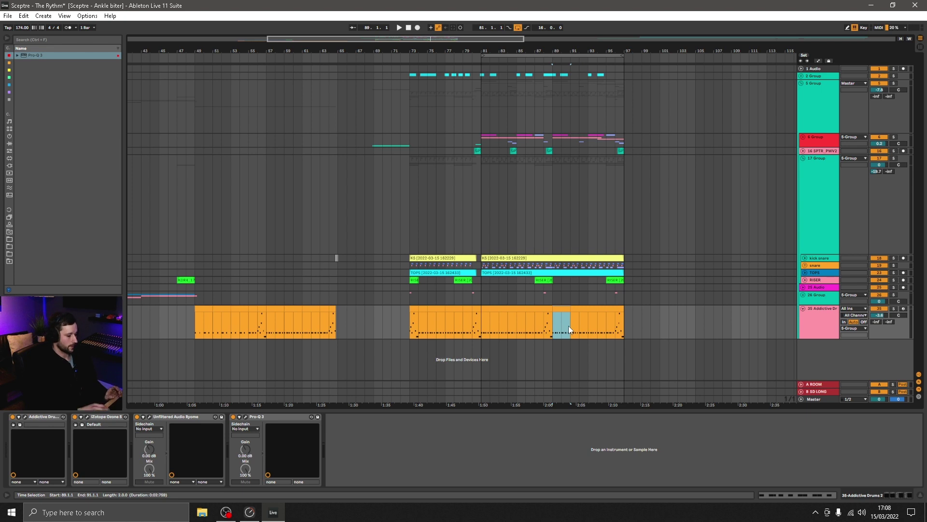
pyautogui.hotkey('ctrl', 'l')
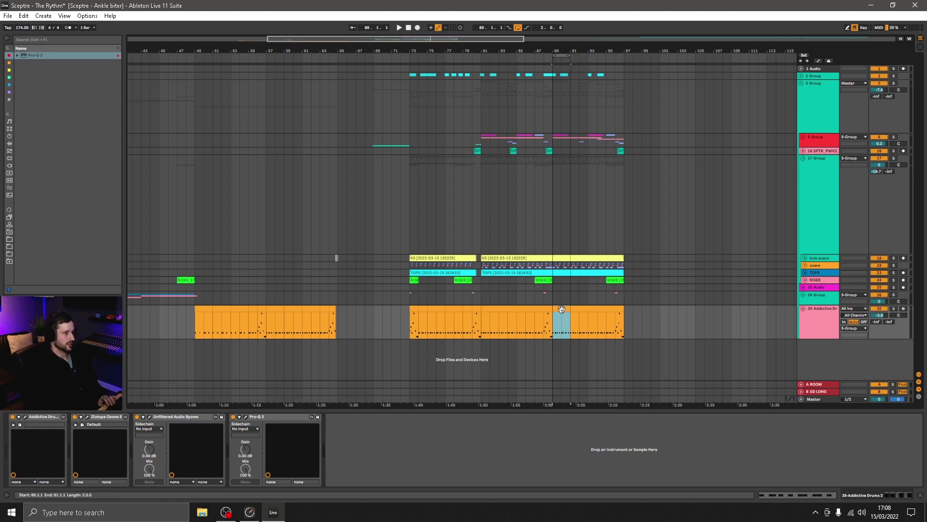
# Open the clip's C2 hi-hat notes in the MIDI editor, select them all, then deselect.
pyautogui.doubleClick(562, 309)
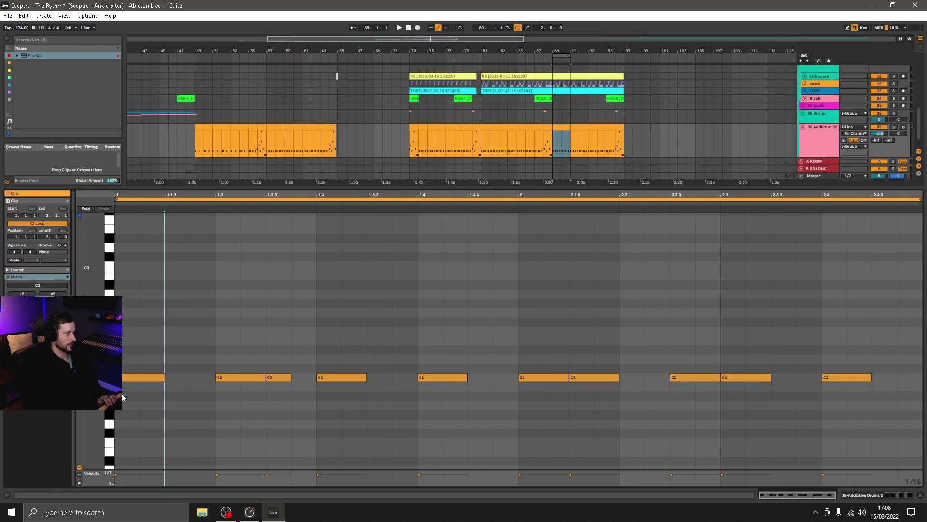
pyautogui.hotkey('ctrl', 'a')
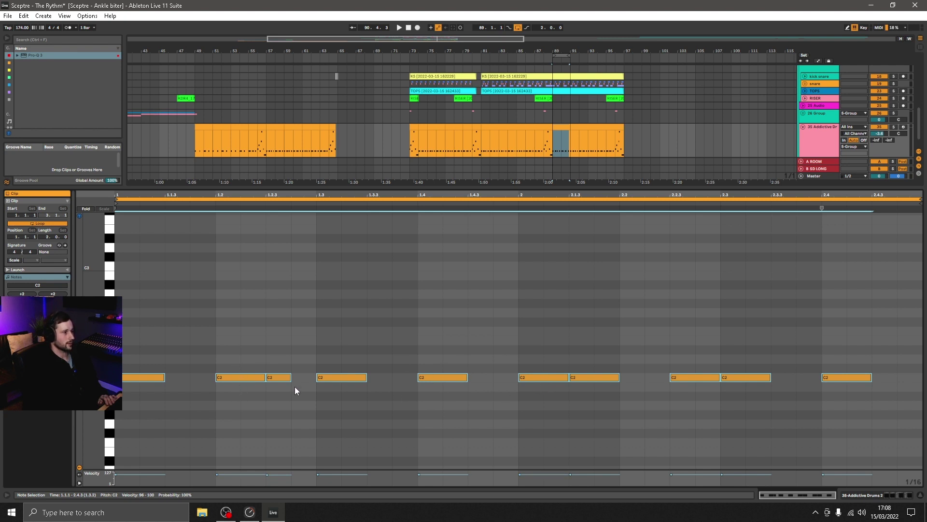
pyautogui.click(202, 384)
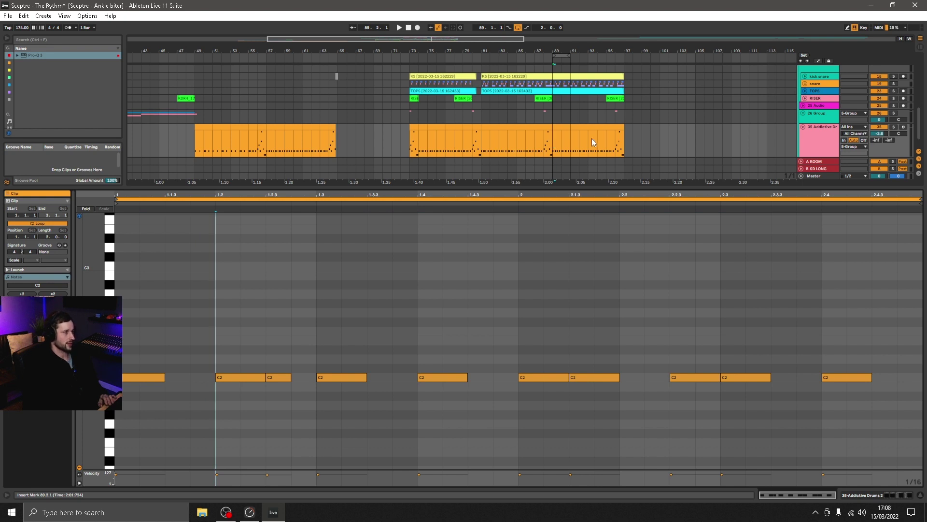
# Draw an eighth-length F2 ghost note early in bar one and nudge the track volume up.
pyautogui.doubleClick(176, 332)
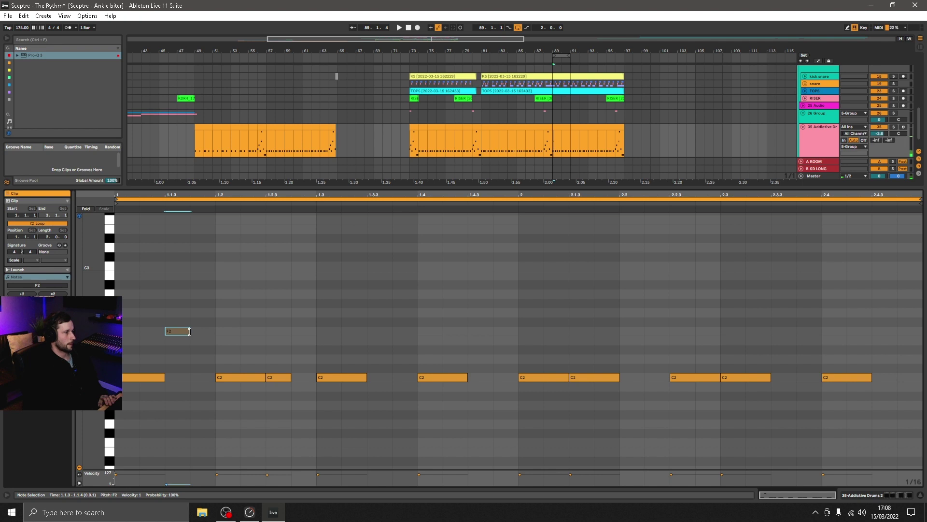
pyautogui.moveTo(190, 331); pyautogui.dragTo(210, 329)
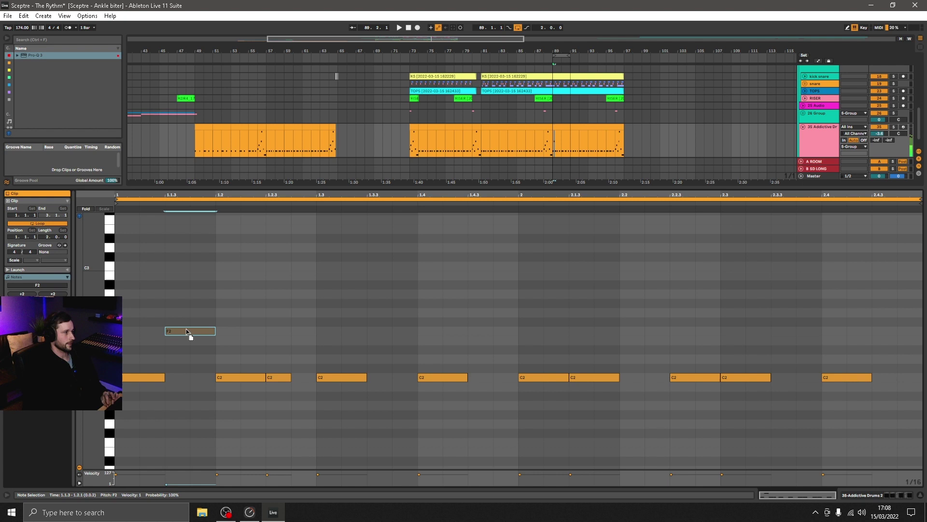
pyautogui.moveTo(187, 332); pyautogui.dragTo(187, 290)
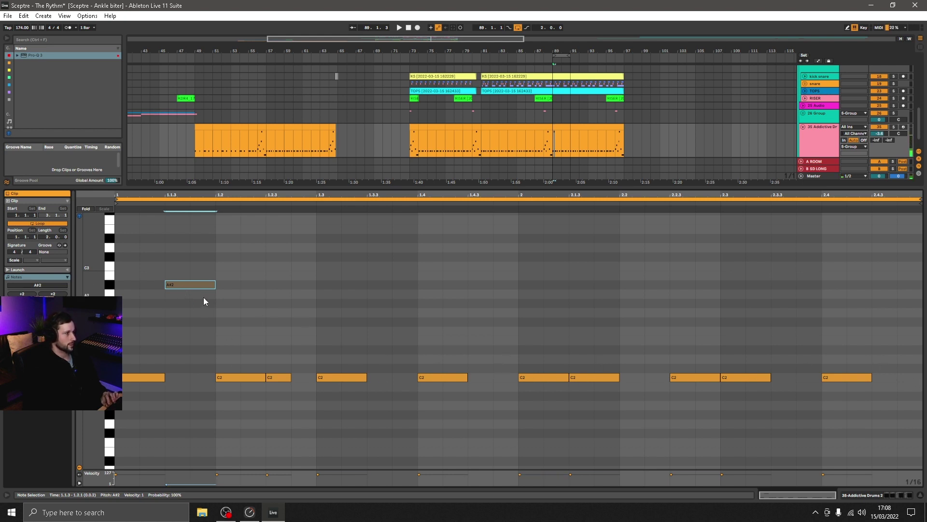
pyautogui.moveTo(190, 286); pyautogui.dragTo(189, 341)
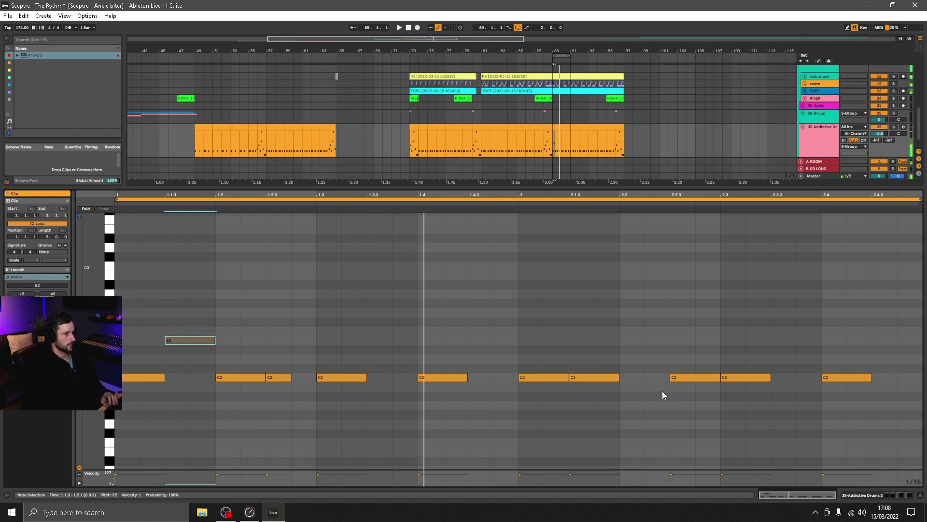
pyautogui.moveTo(879, 133); pyautogui.dragTo(879, 131)
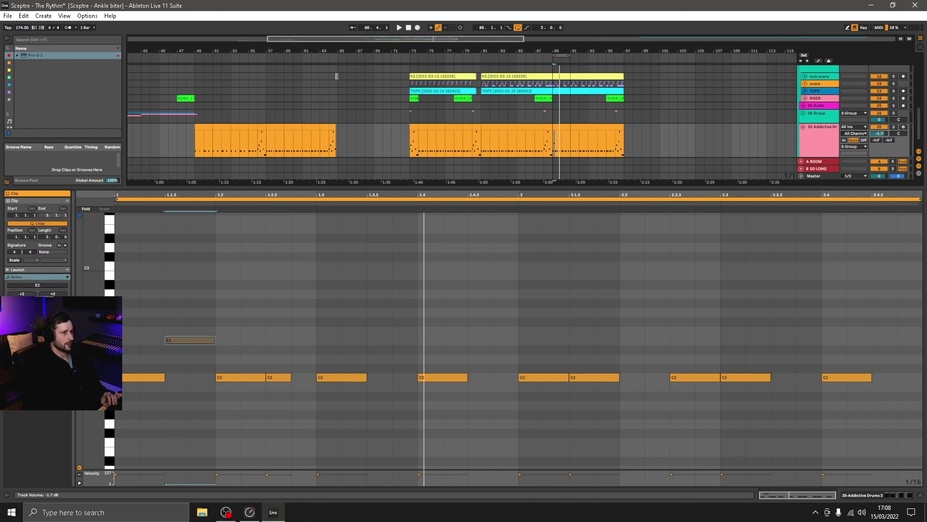
# Add eighth-length ghost notes at 1.2.3 on E2 and 1.3.3 on G#2.
pyautogui.doubleClick(273, 340)
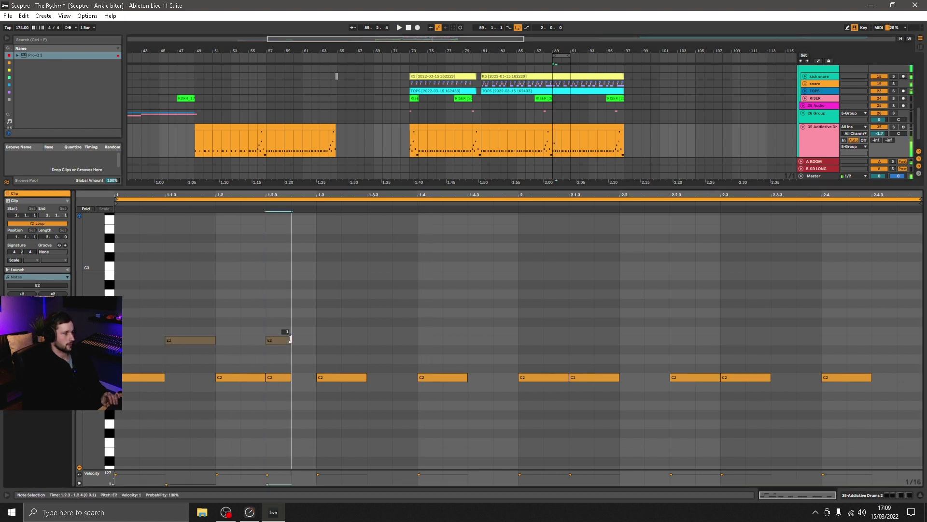
pyautogui.moveTo(291, 338); pyautogui.dragTo(290, 379)
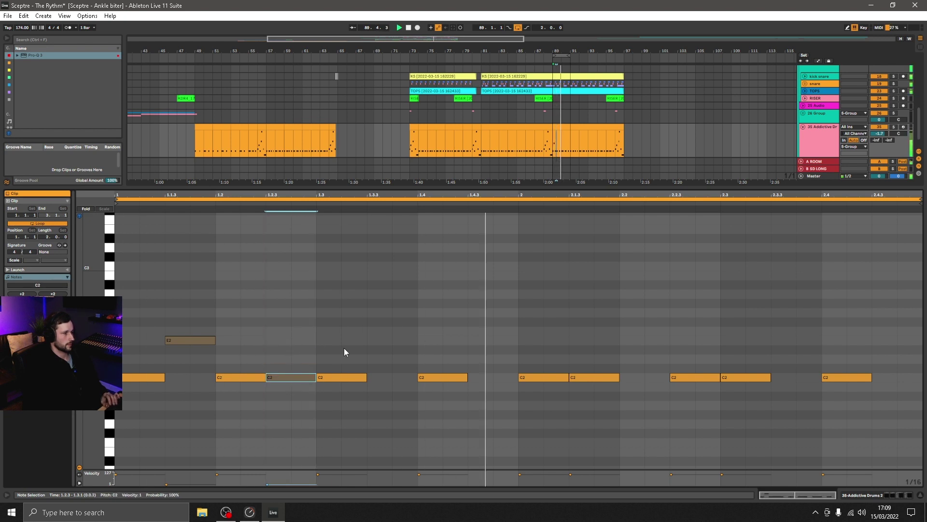
pyautogui.doubleClick(377, 340)
pyautogui.moveTo(392, 340); pyautogui.dragTo(399, 310)
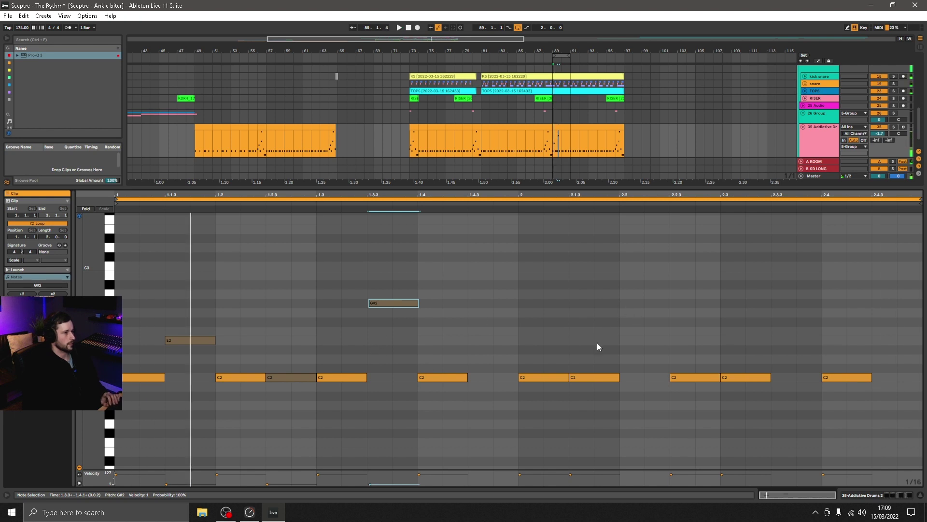
# Add an F2 ghost note at 2.2.4 while auditioning the groove.
pyautogui.doubleClick(607, 328)
pyautogui.moveTo(607, 328); pyautogui.dragTo(661, 336)
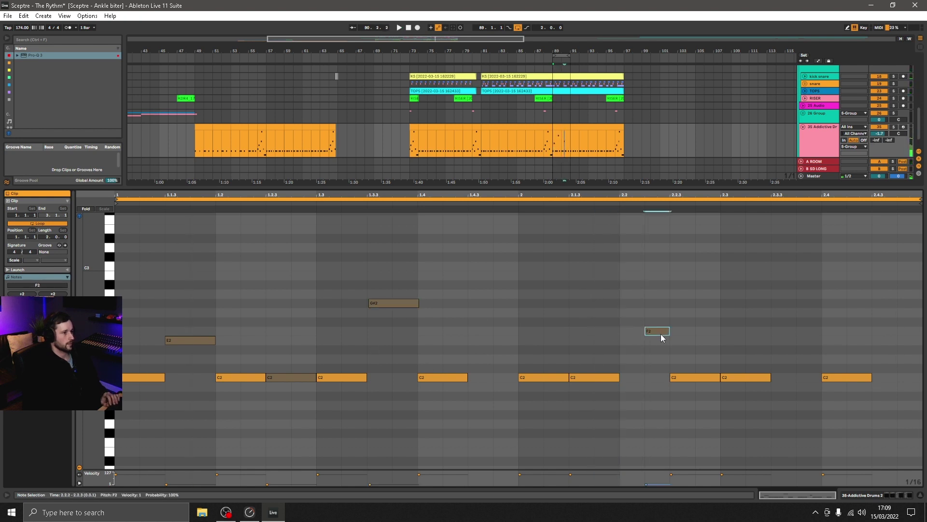
pyautogui.press('space')
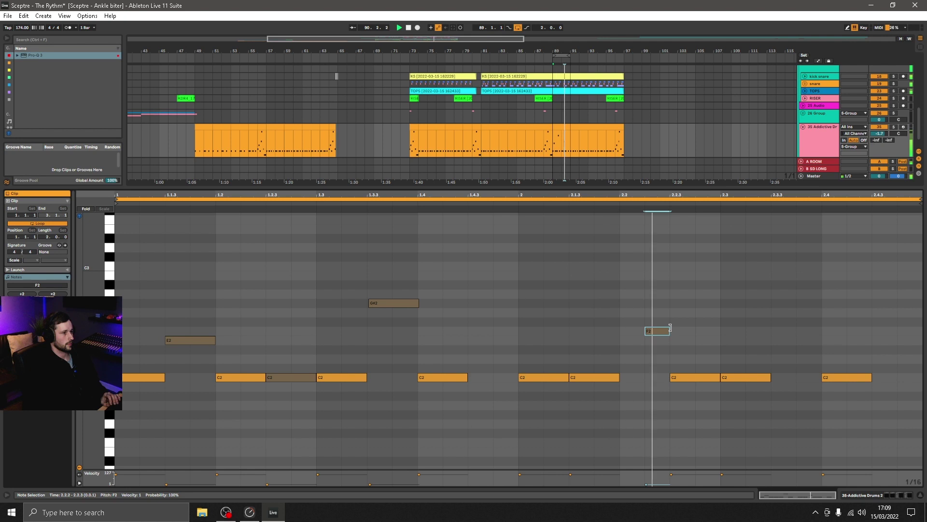
pyautogui.press('Right')
pyautogui.press('Right')
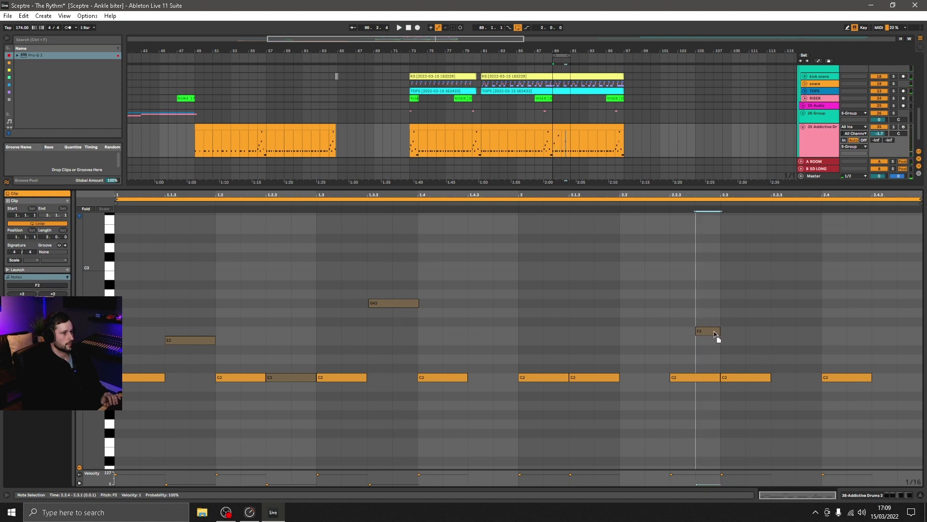
# Add an E2 ghost note near the end of bar two and play back the clip.
pyautogui.doubleClick(891, 313)
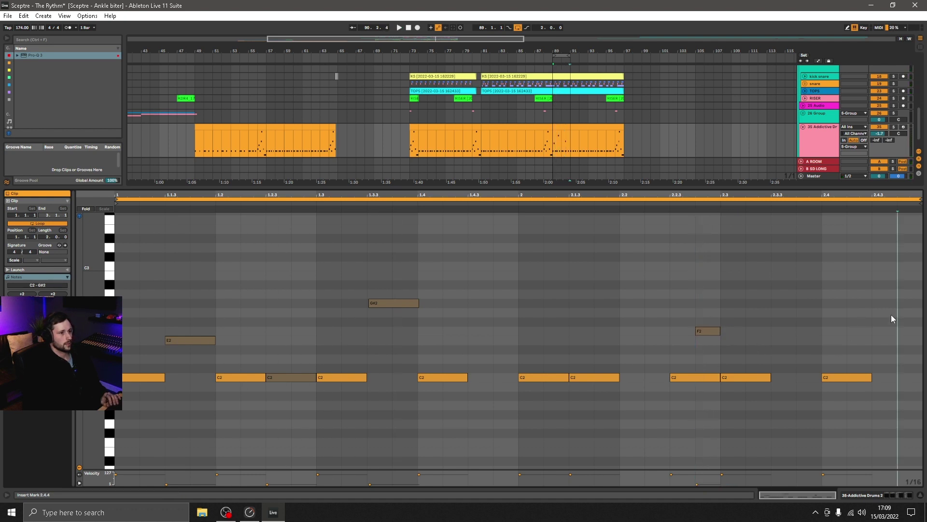
pyautogui.moveTo(894, 312); pyautogui.dragTo(921, 341)
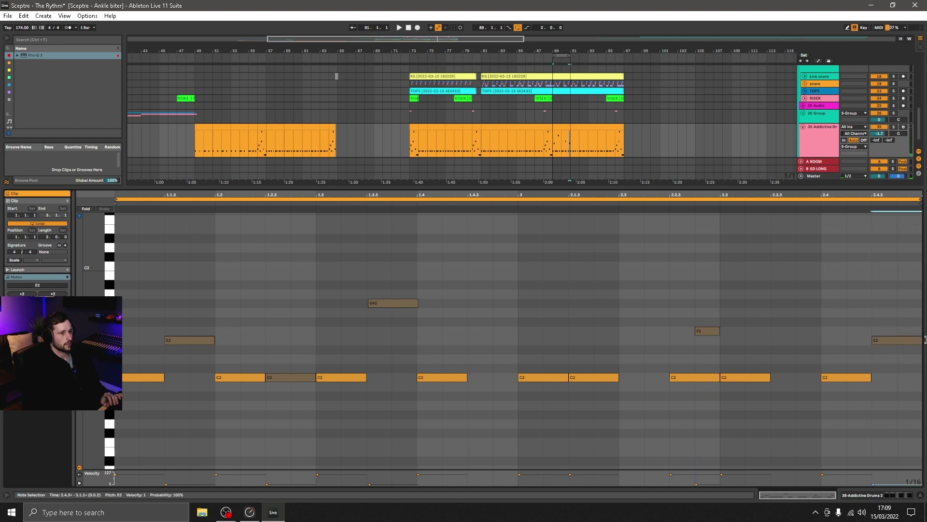
pyautogui.press('space')
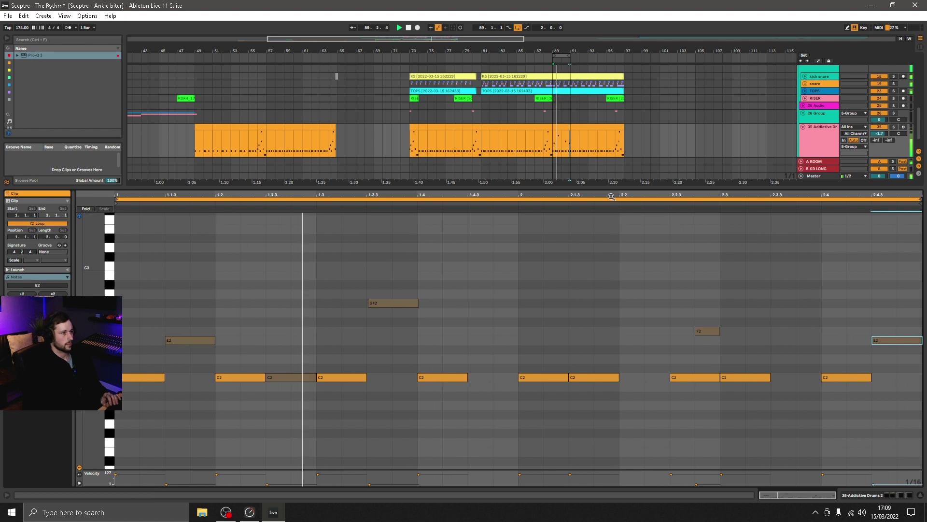
pyautogui.press('space')
pyautogui.moveTo(565, 61); pyautogui.dragTo(542, 129)
# Set the arrangement loop to bars 89–93 and double the clip to four bars.
pyautogui.click(560, 135)
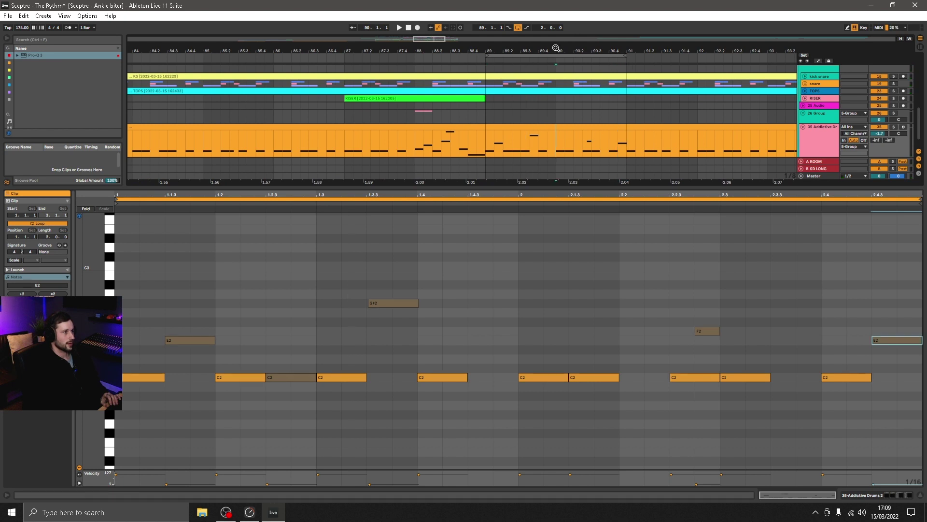
pyautogui.press('-')
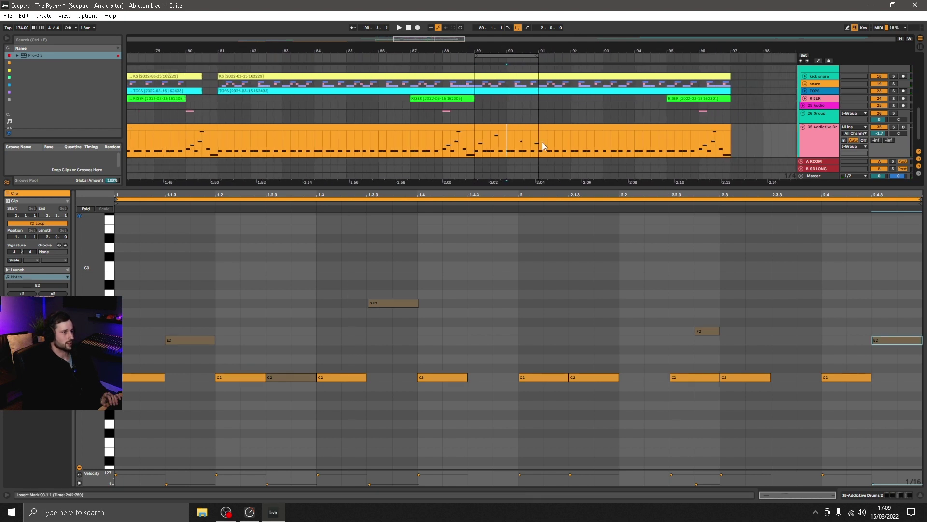
pyautogui.moveTo(534, 127); pyautogui.dragTo(604, 128)
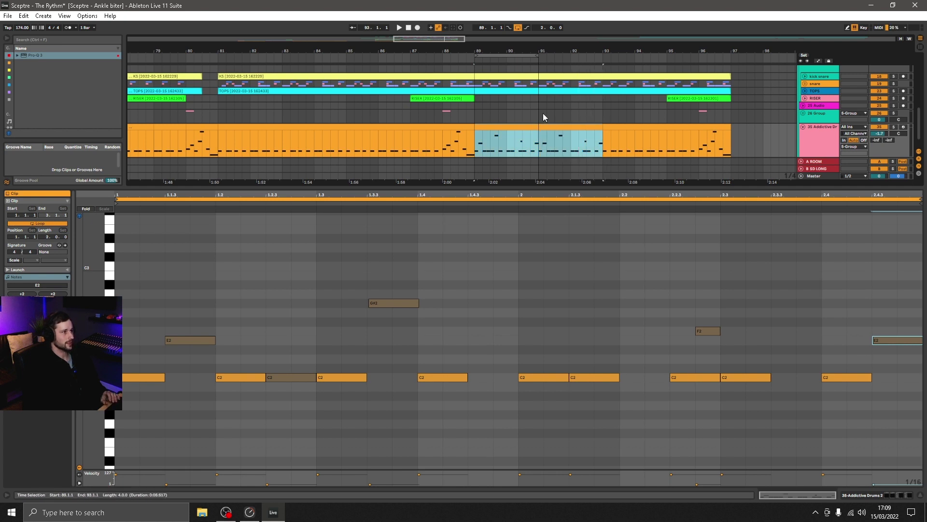
pyautogui.click(539, 57)
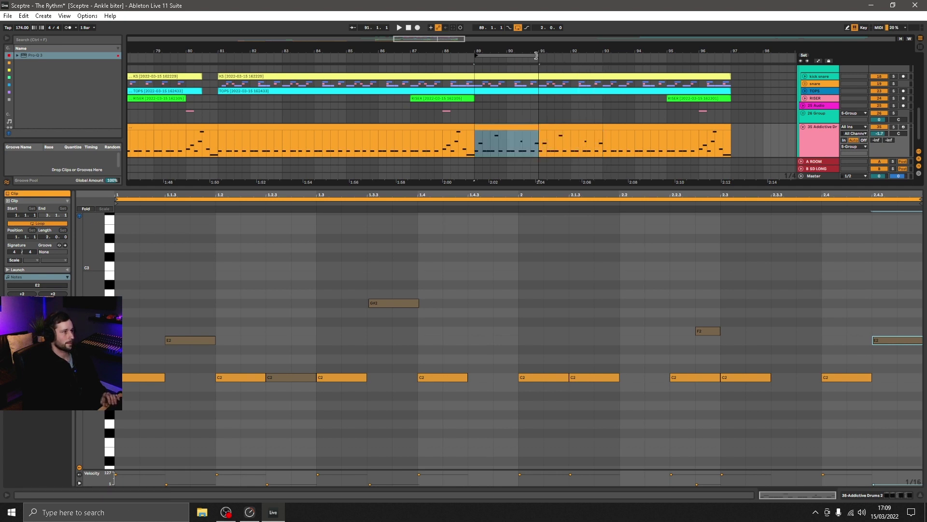
pyautogui.moveTo(536, 55); pyautogui.dragTo(603, 55)
pyautogui.click(554, 126)
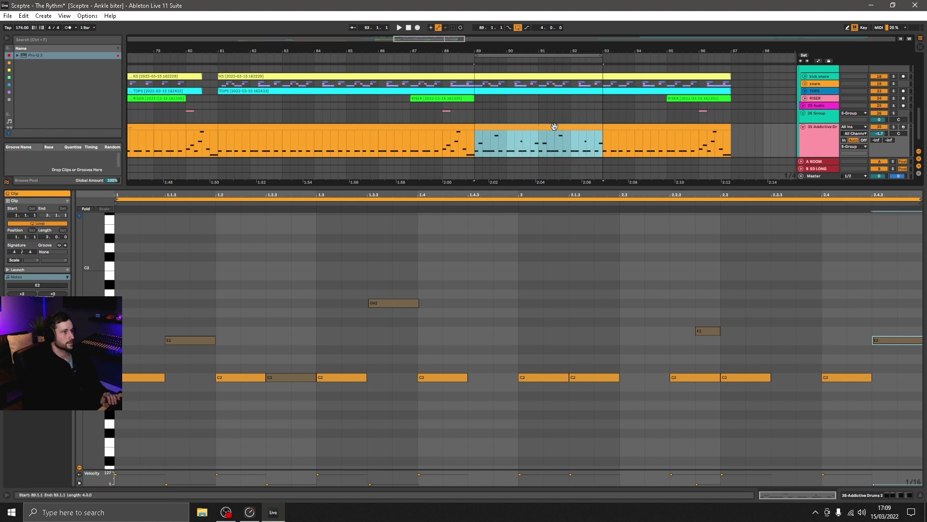
pyautogui.hotkey('ctrl', 'j')
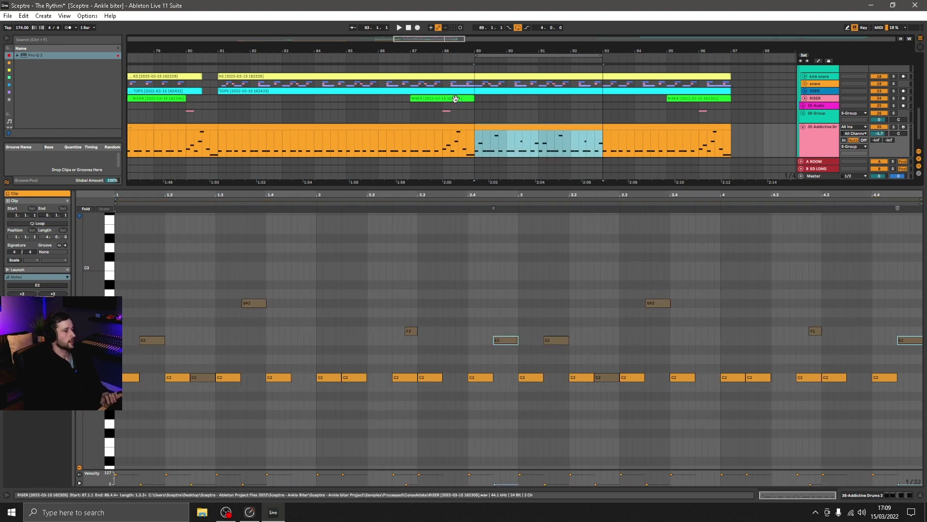
# Add an F2 ghost note at 4.1.3 and audition from around bar 3.3.
pyautogui.click(330, 291)
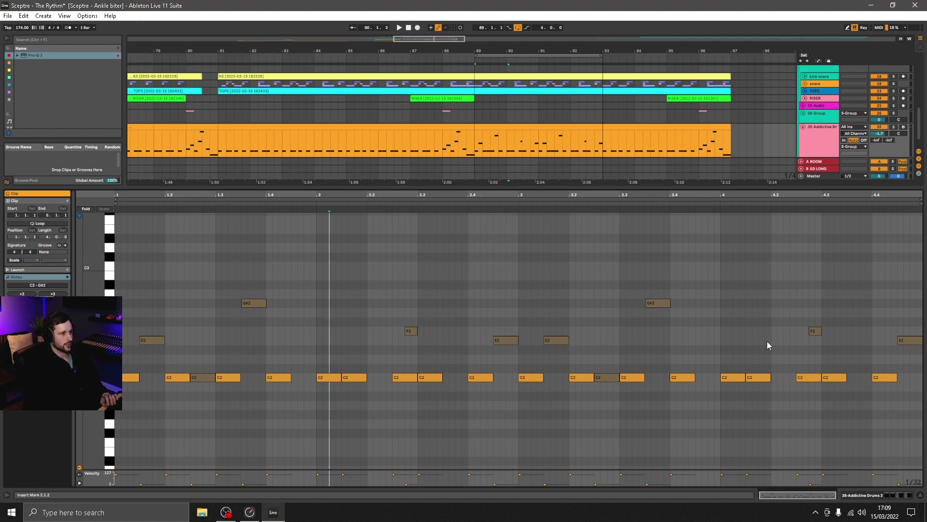
pyautogui.click(722, 328)
pyautogui.doubleClick(766, 370)
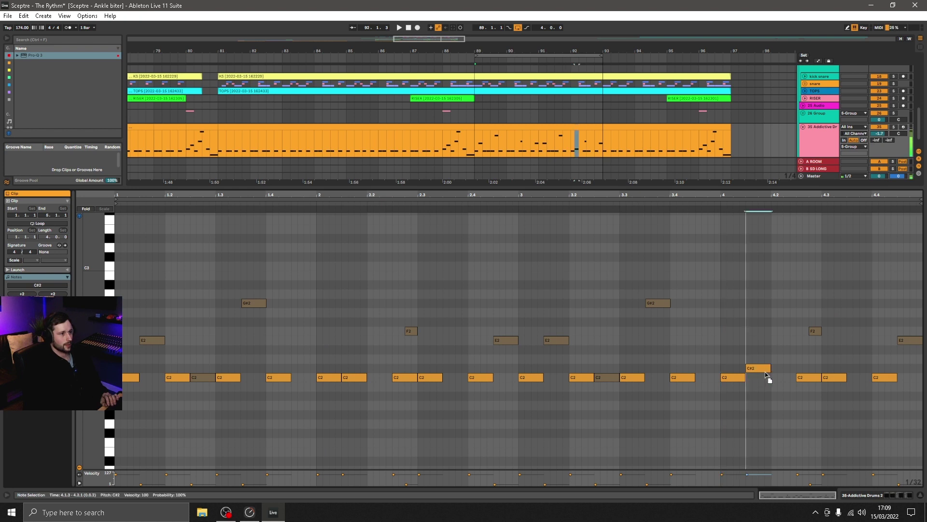
pyautogui.moveTo(765, 372); pyautogui.dragTo(765, 335)
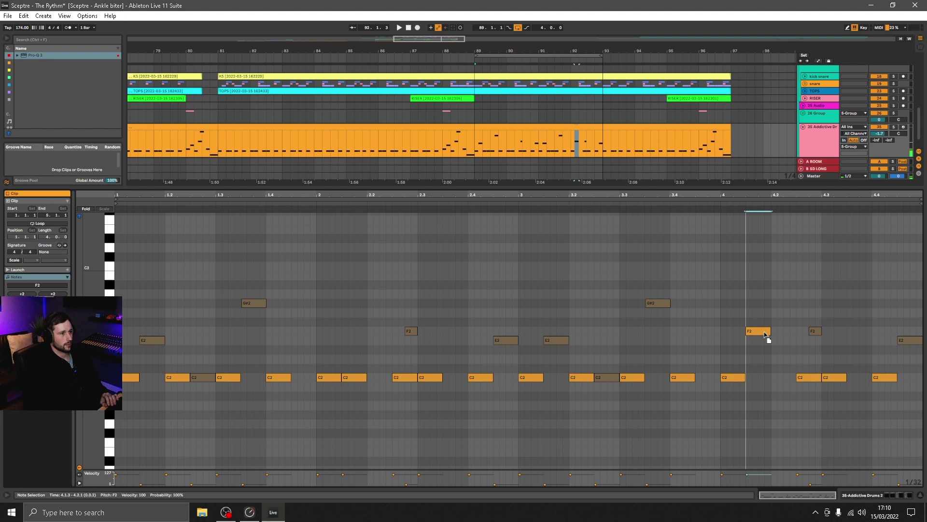
pyautogui.click(628, 201)
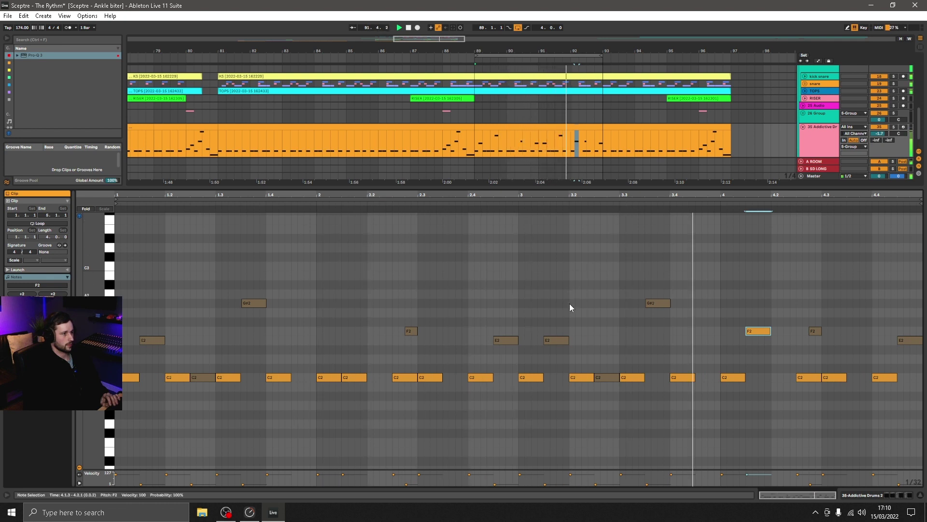
pyautogui.press('space')
# Delete the C2 hi-hat note at bar 3 and replay the groove.
pyautogui.click(561, 342)
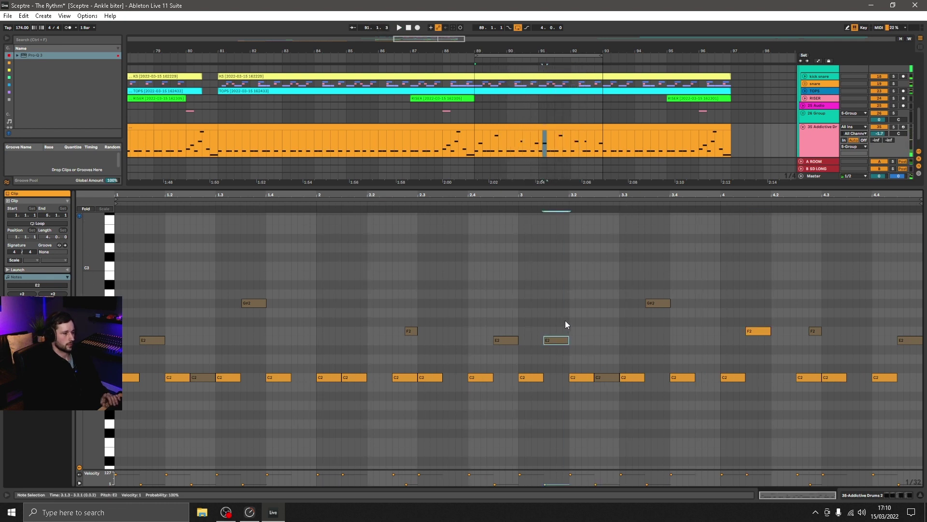
pyautogui.click(535, 378)
pyautogui.press('Delete')
pyautogui.press('space')
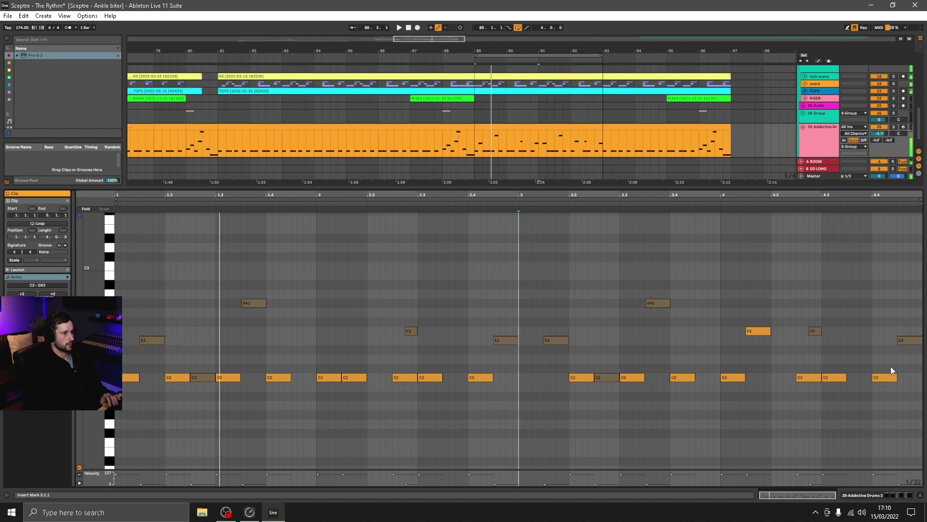
# Raise the last note from E2 to F2, lower the 3.3 G#2 to E2, and play from 3.3.3.
pyautogui.moveTo(906, 339); pyautogui.dragTo(905, 313)
pyautogui.press('space')
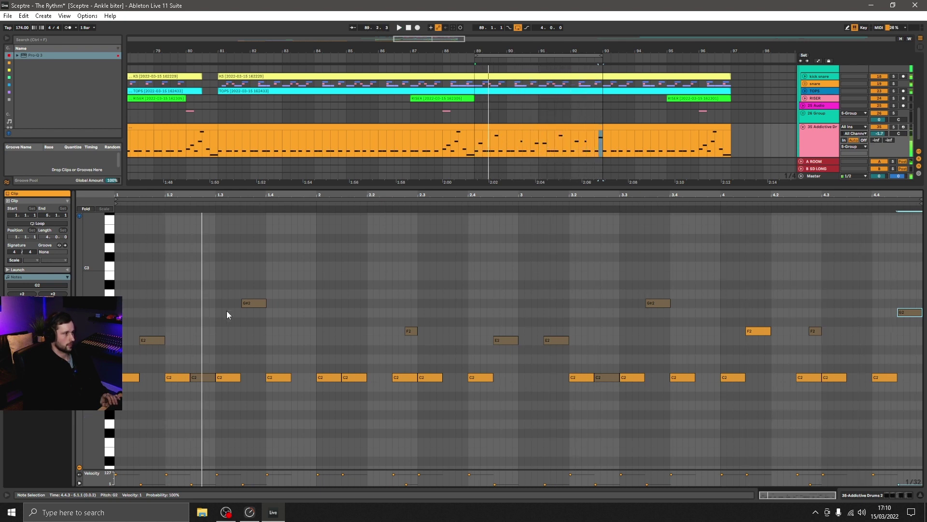
pyautogui.click(656, 304)
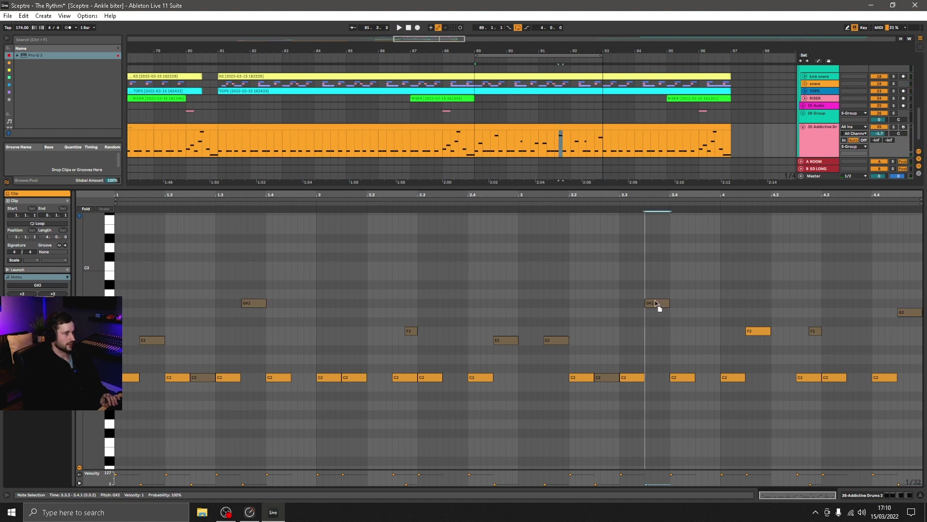
pyautogui.moveTo(656, 301); pyautogui.dragTo(654, 339)
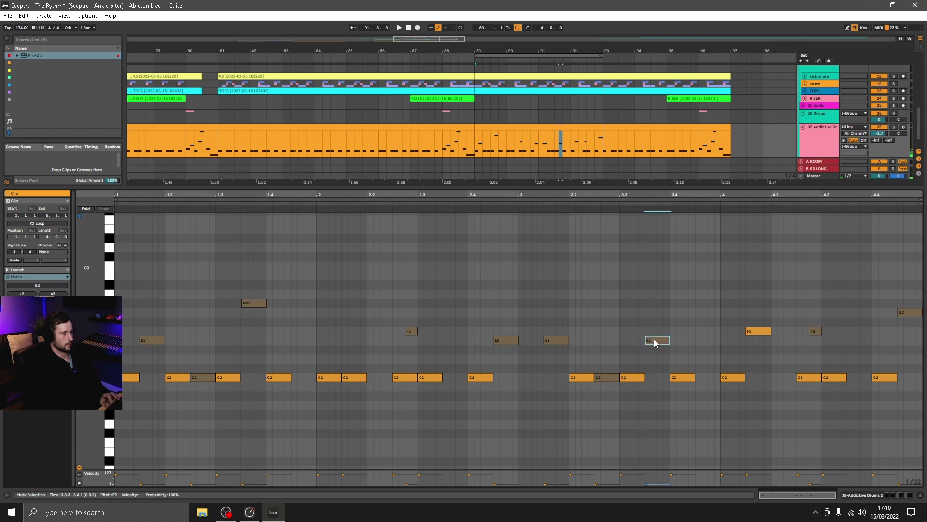
pyautogui.click(647, 354)
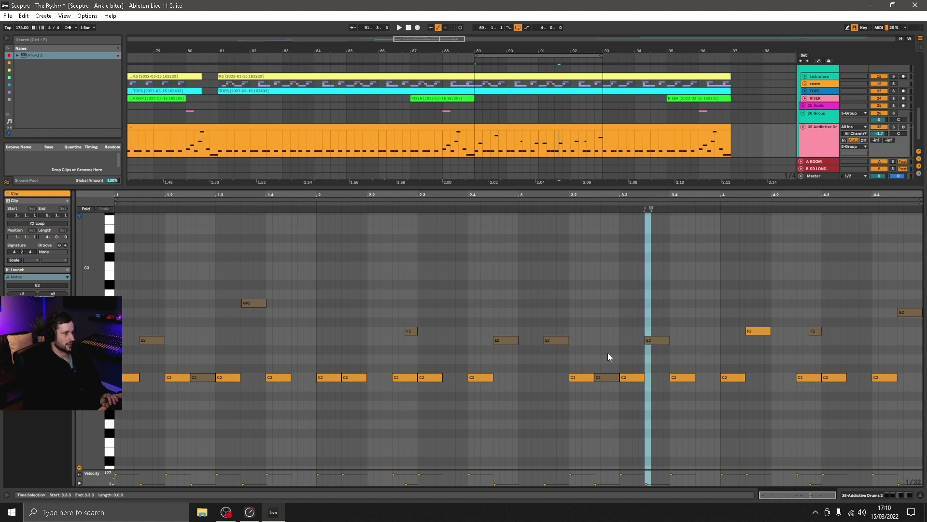
pyautogui.press('space')
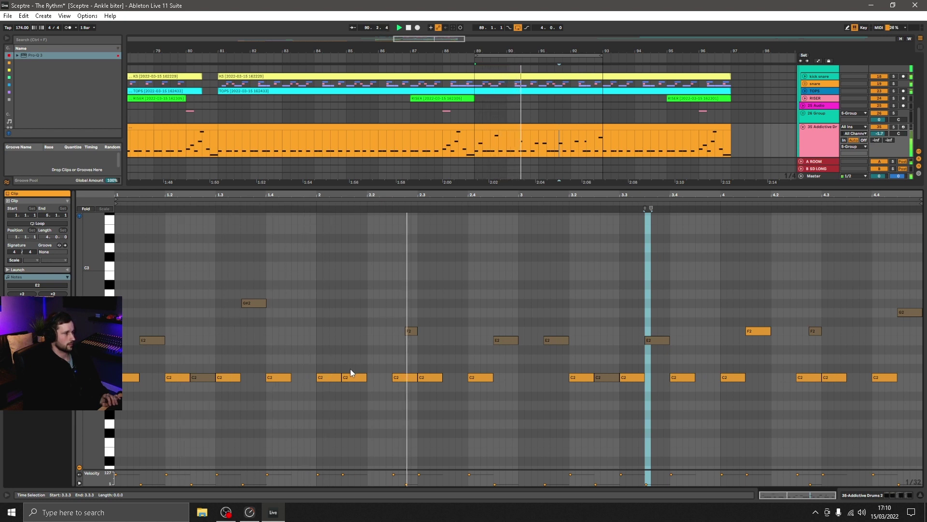
# Add a C1 note at 1.1.3 ending at 1.2.1, then show the drum track's devices.
pyautogui.scroll(3, 249, 432)
pyautogui.scroll(-10, 248, 430)
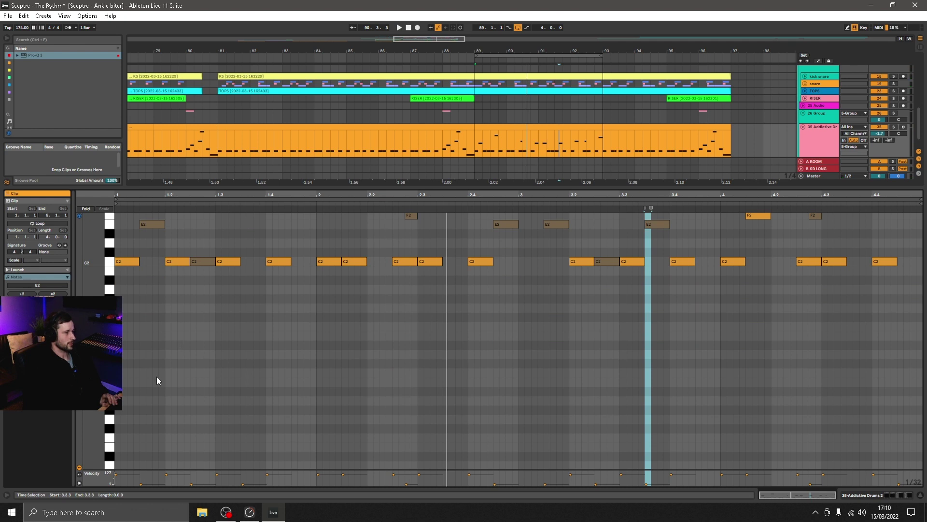
pyautogui.press('space')
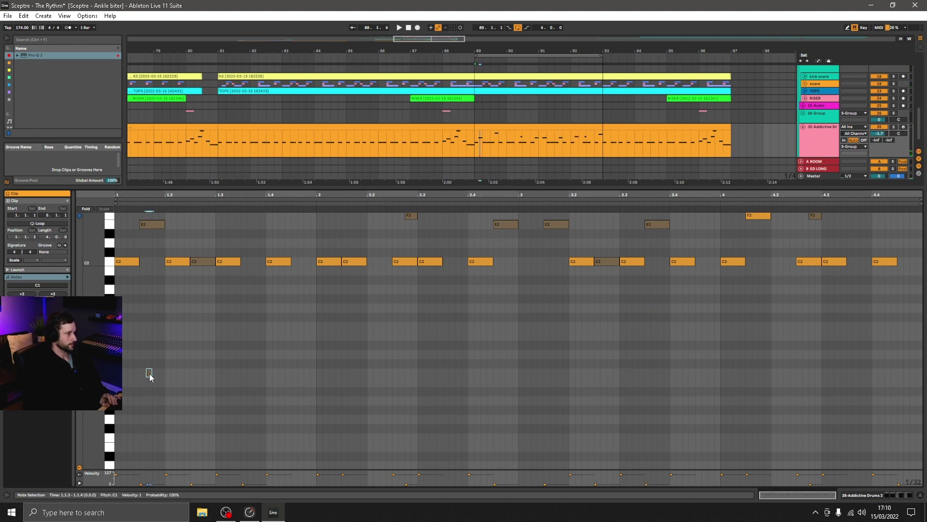
pyautogui.doubleClick(149, 373)
pyautogui.moveTo(157, 373); pyautogui.dragTo(165, 373)
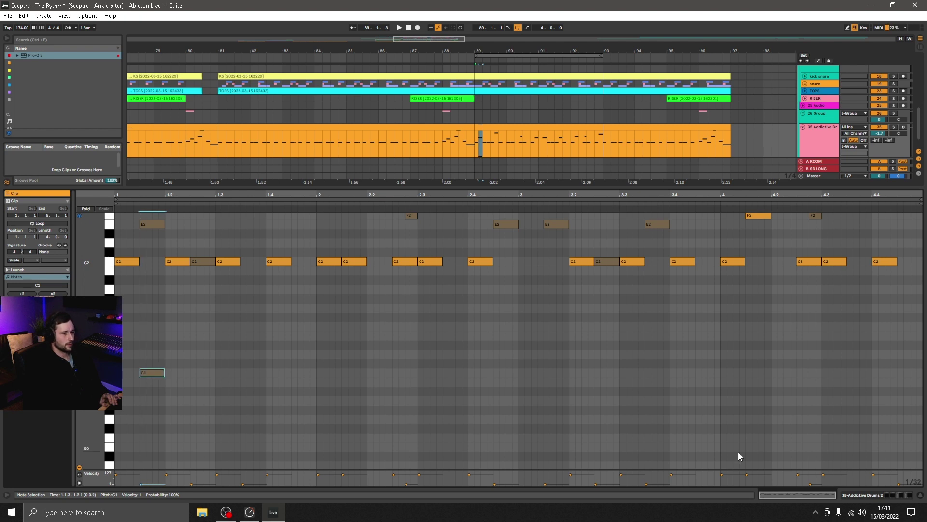
pyautogui.click(859, 494)
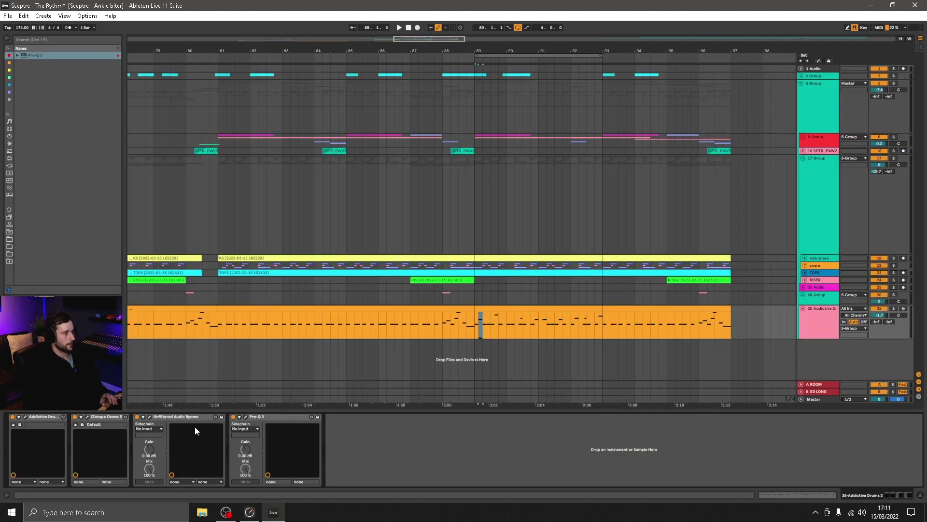
# In Addictive Drums 2, audition the kick and snare and set the snare buzz to -7.24 dB.
pyautogui.click(26, 416)
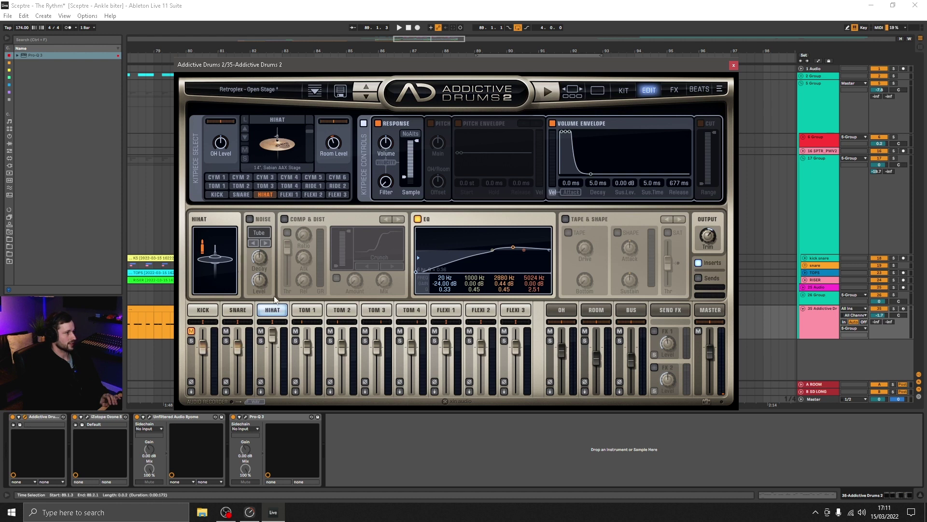
pyautogui.click(238, 311)
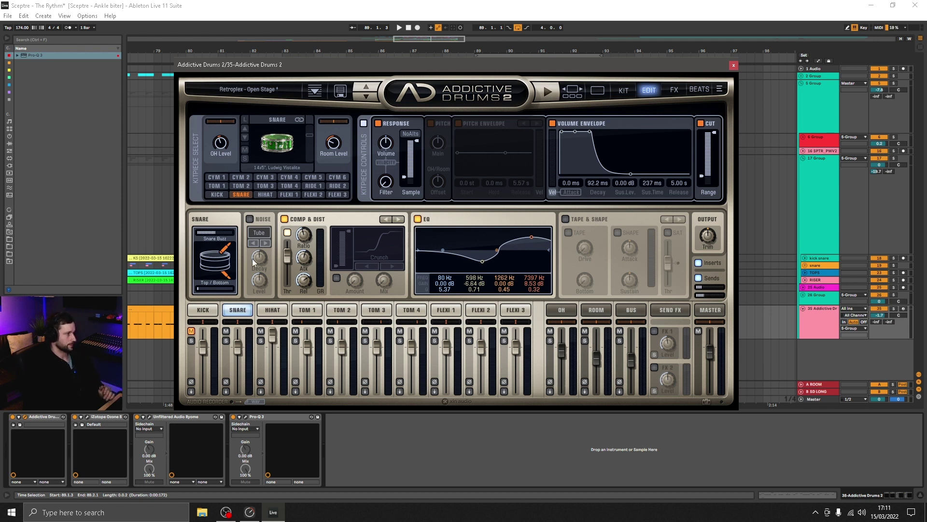
pyautogui.click(195, 313)
pyautogui.click(280, 137)
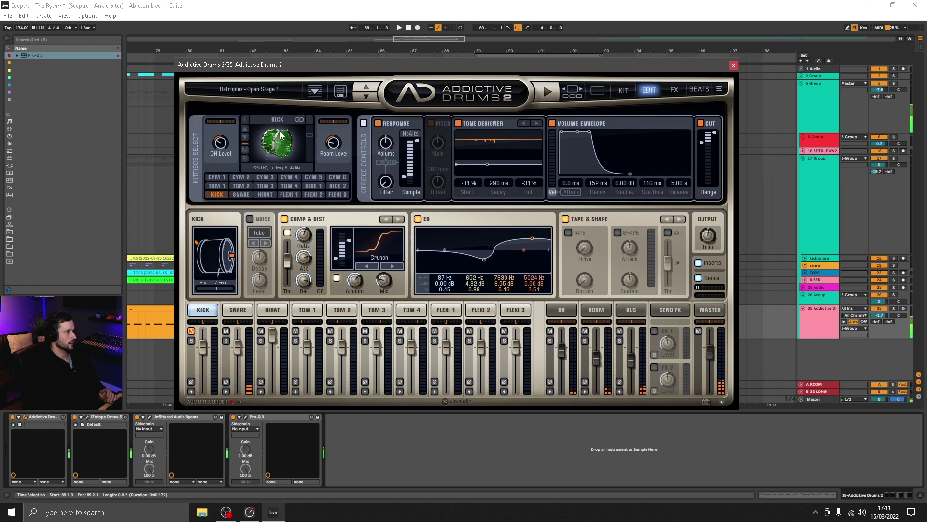
pyautogui.click(240, 312)
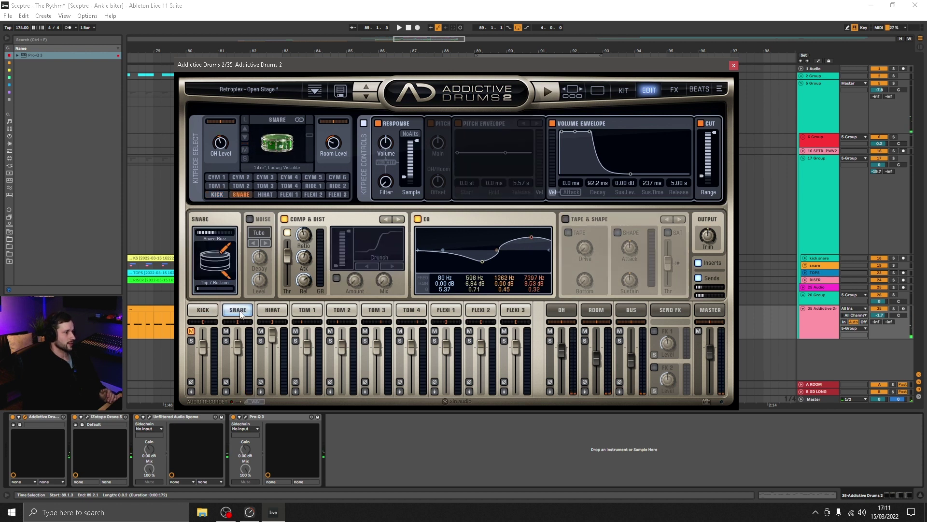
pyautogui.moveTo(213, 232); pyautogui.dragTo(222, 236)
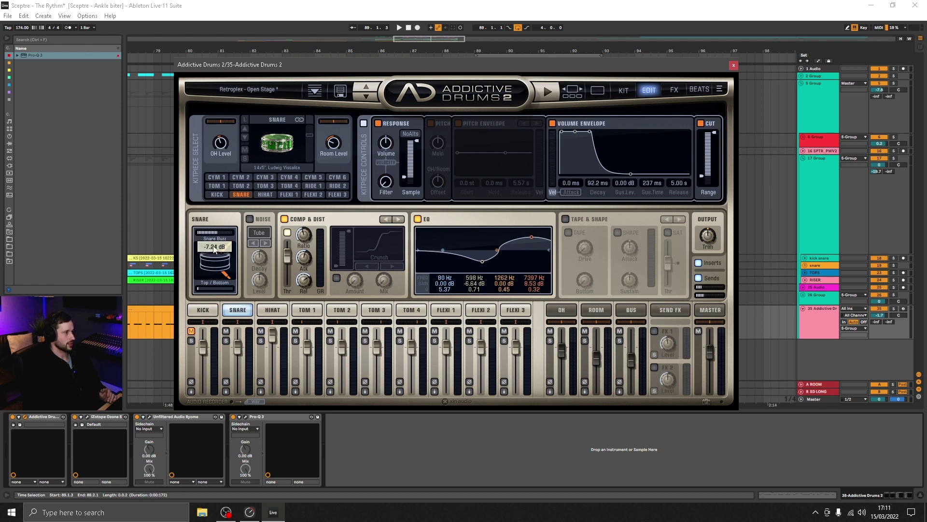
pyautogui.click(204, 309)
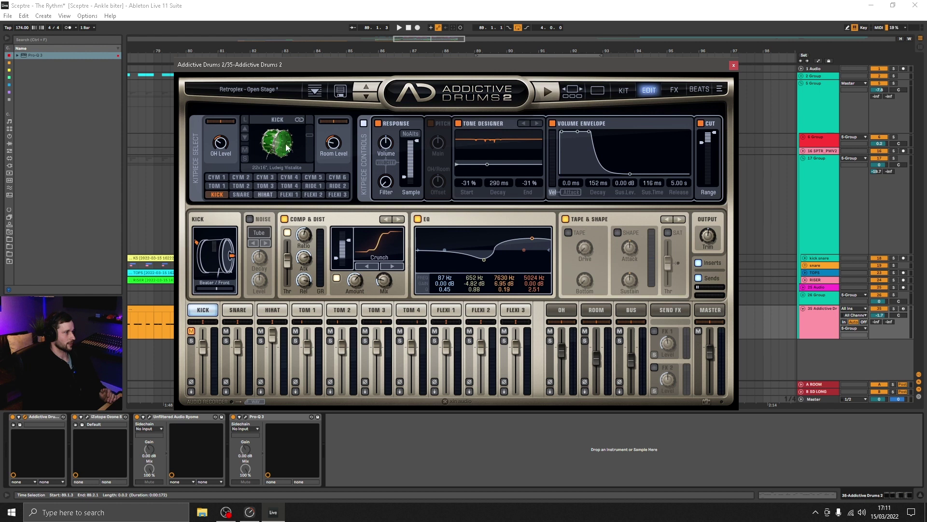
pyautogui.click(272, 140)
pyautogui.click(277, 135)
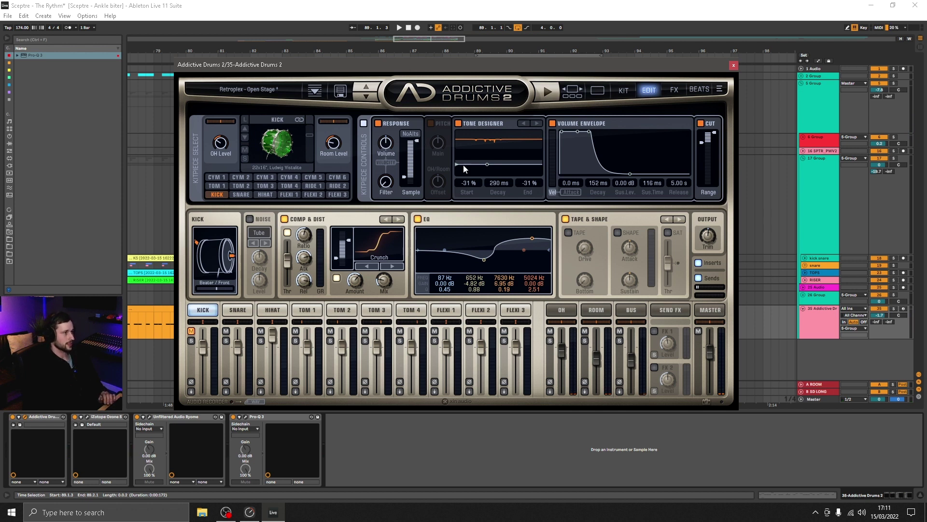
# Reopen the drum clip, raise the C1 note's velocity slightly, and add a second quiet C1 note.
pyautogui.hotkey('ctrl', 'alt', 'p')
pyautogui.doubleClick(520, 315)
pyautogui.click(146, 396)
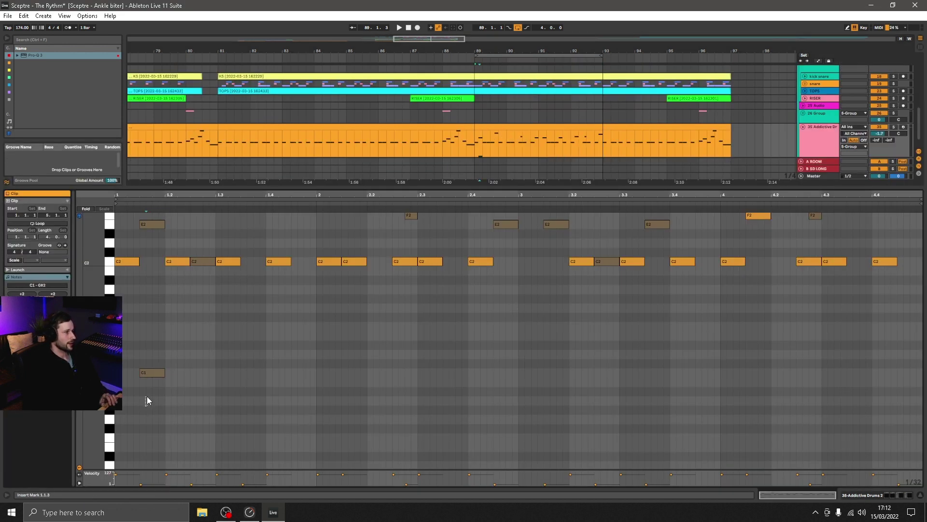
pyautogui.moveTo(141, 484); pyautogui.dragTo(141, 480)
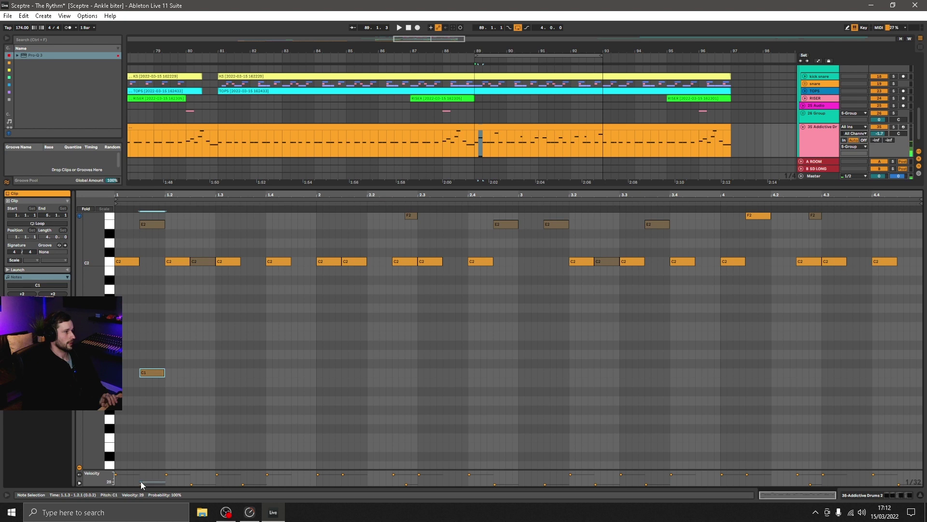
pyautogui.click(151, 409)
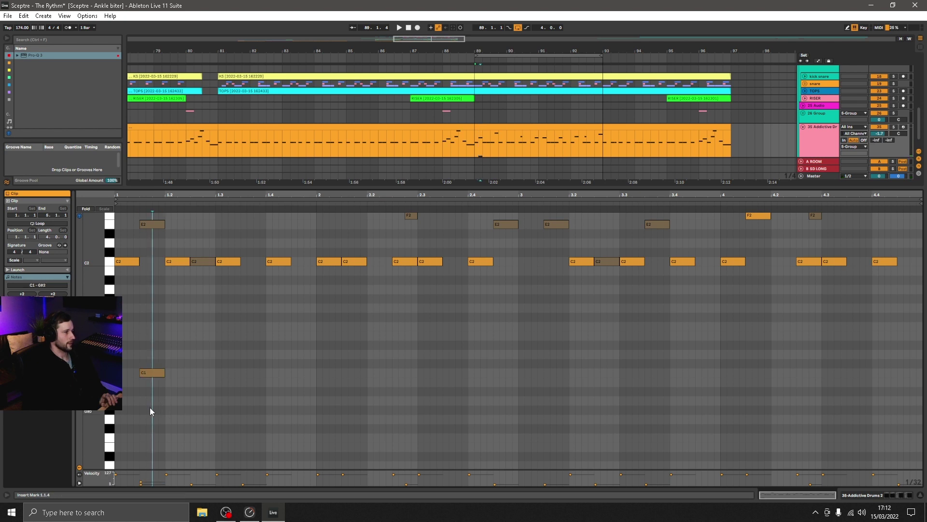
pyautogui.moveTo(150, 407)
pyautogui.mouseDown()
pyautogui.moveTo(159, 351)
pyautogui.moveTo(155, 392)
pyautogui.moveTo(165, 374)
pyautogui.moveTo(216, 378)
pyautogui.mouseUp()
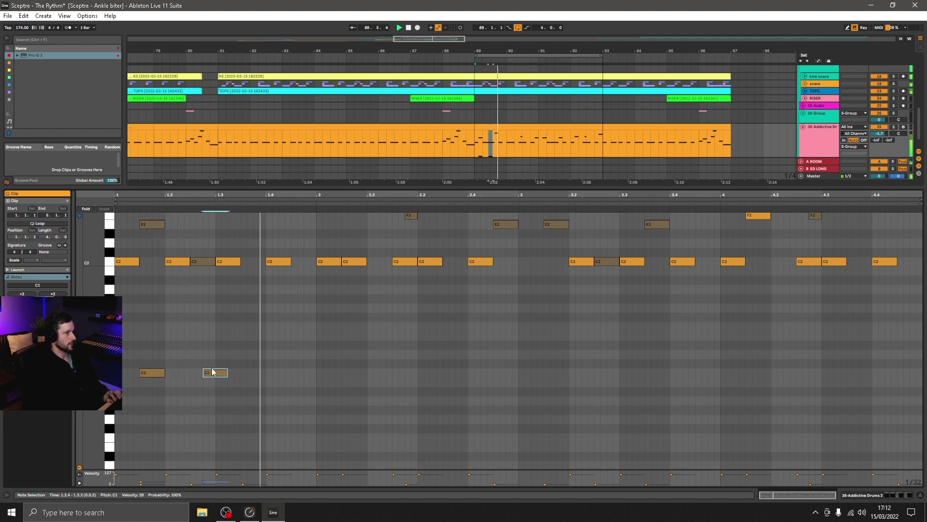
# Solo the Addictive Drums track and raise both C1 ghost notes' velocity, auditioning the result.
pyautogui.press('space')
pyautogui.click(894, 128)
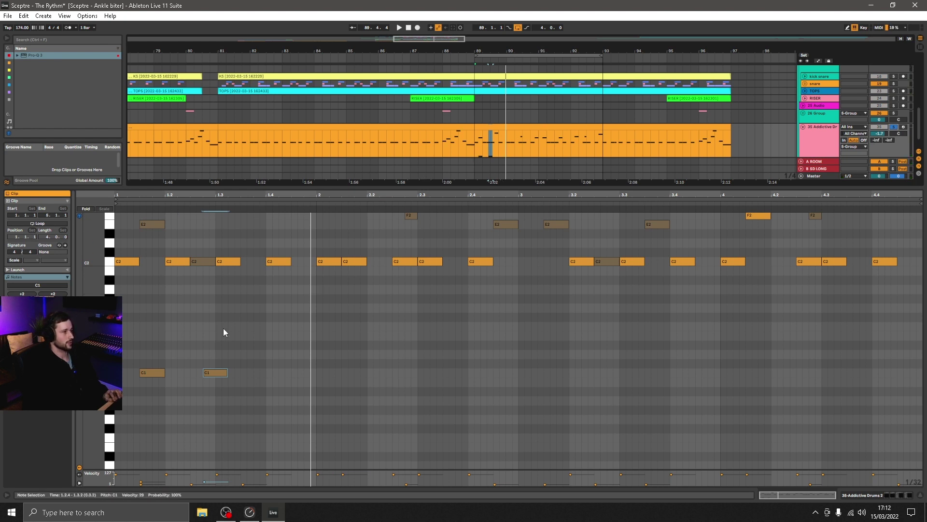
pyautogui.press('space')
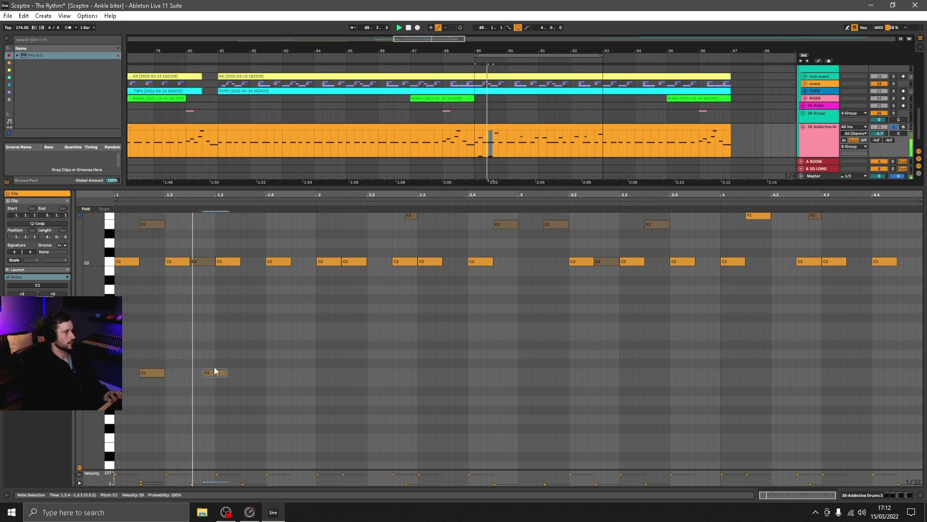
pyautogui.press('space')
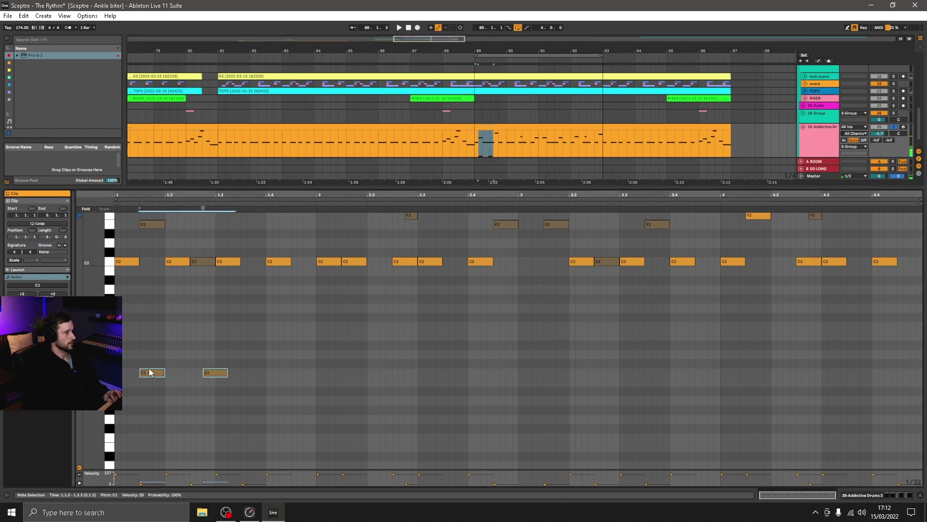
pyautogui.keyDown('shift'); pyautogui.click(142, 482); pyautogui.keyUp('shift')
pyautogui.moveTo(142, 482); pyautogui.dragTo(141, 477)
pyautogui.press('space')
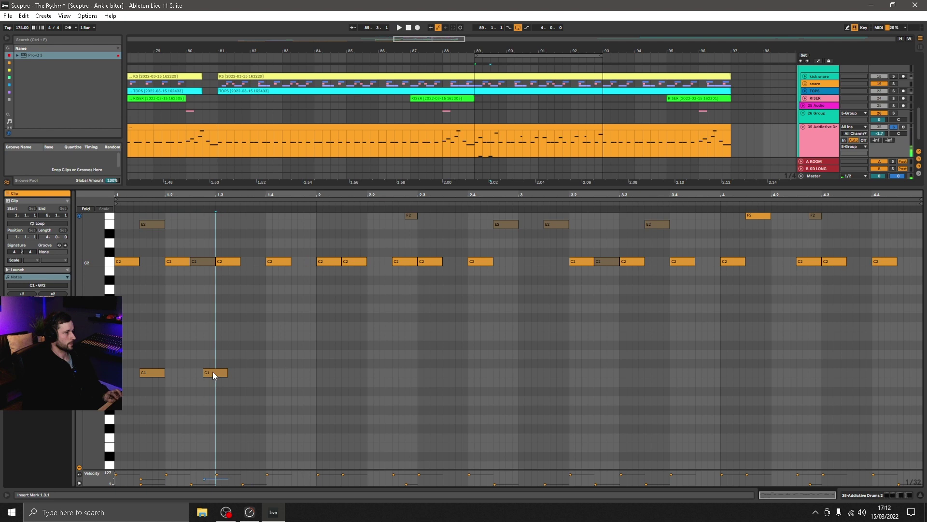
# Copy a third C1 ghost note to 1.4.3 and repeat the three-note pattern through all four bars.
pyautogui.moveTo(212, 372); pyautogui.dragTo(121, 361)
pyautogui.hotkey('ctrl', 'd')
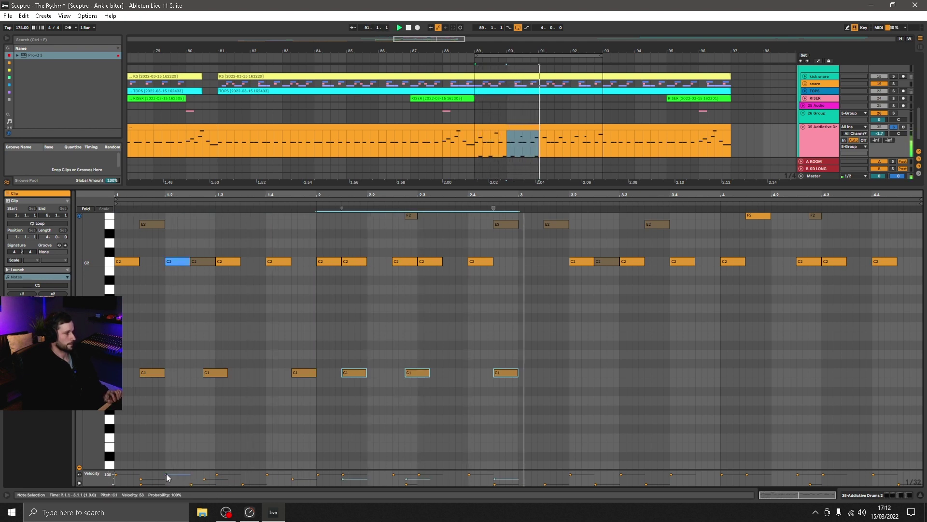
pyautogui.press('space')
pyautogui.moveTo(530, 380); pyautogui.dragTo(150, 342)
pyautogui.press('Delete')
pyautogui.moveTo(313, 393); pyautogui.dragTo(119, 351)
pyautogui.hotkey('ctrl', 'd')
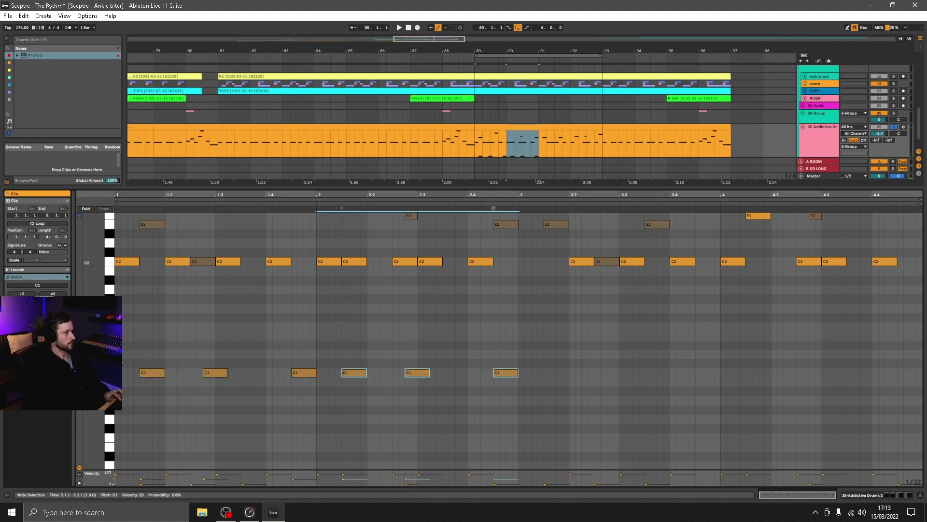
pyautogui.hotkey('ctrl', 'd')
pyautogui.hotkey('ctrl', 'd')
pyautogui.press('space')
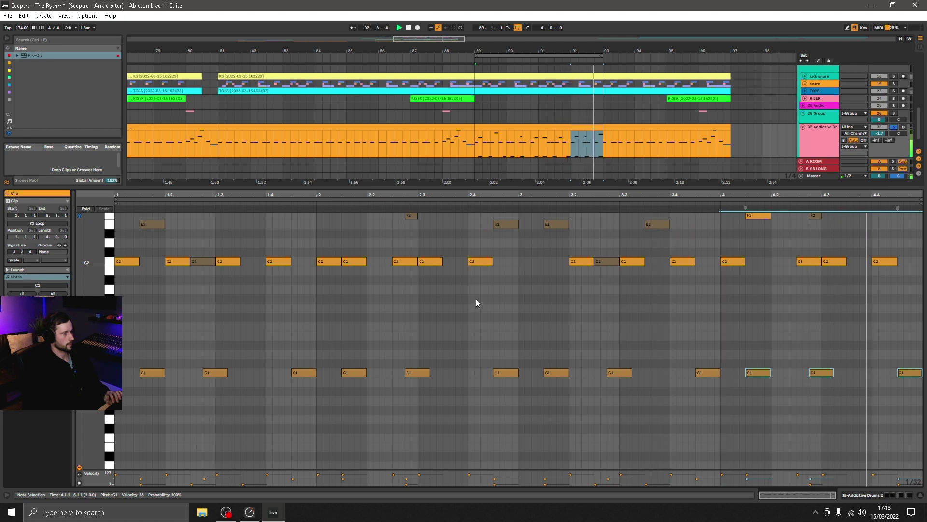
# Unsolo track 35 Addictive Drums and enlarge the arrangement to show all tracks.
pyautogui.click(895, 127)
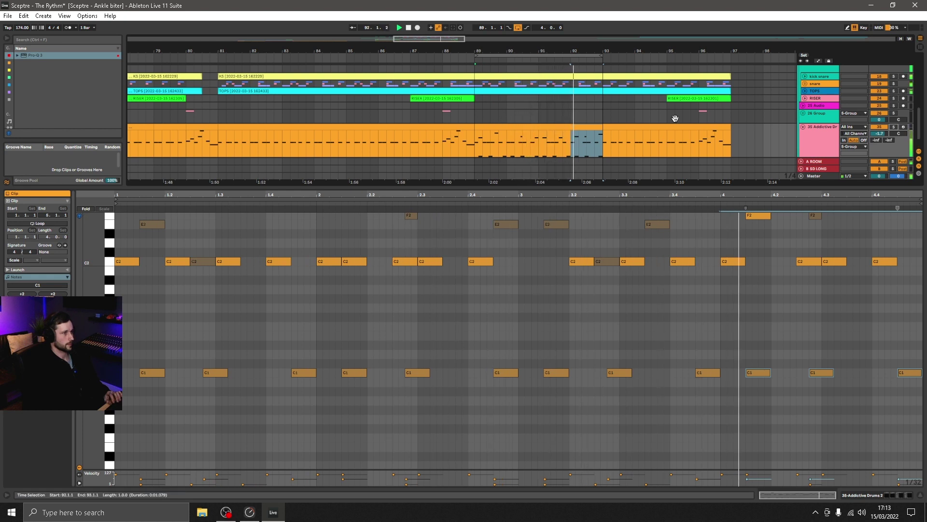
pyautogui.scroll(3, 669, 136)
pyautogui.scroll(5, 678, 145)
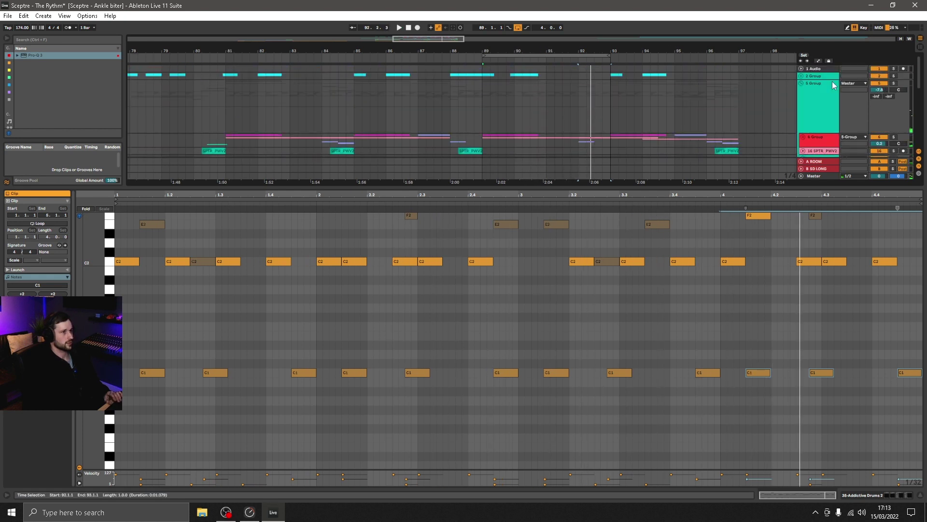
pyautogui.click(479, 101)
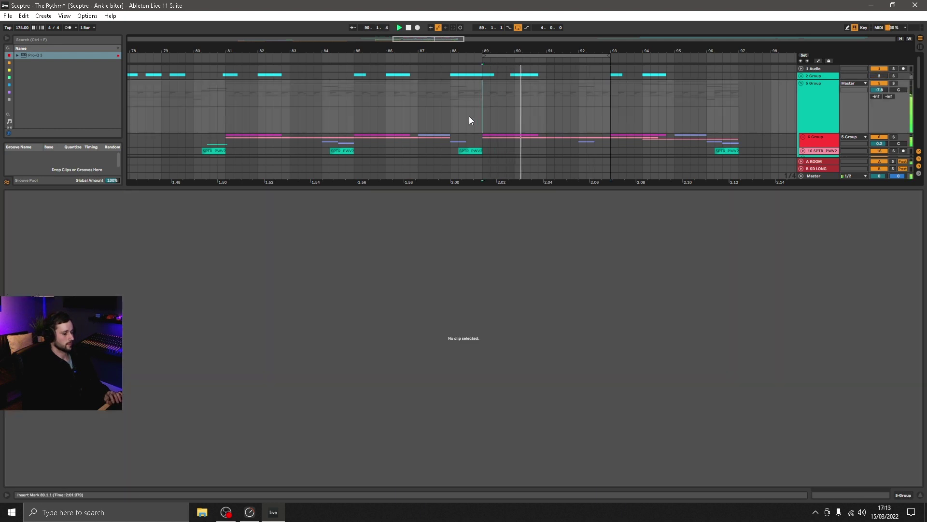
pyautogui.scroll(-2, 506, 148)
pyautogui.scroll(-5, 505, 149)
pyautogui.moveTo(507, 186); pyautogui.dragTo(505, 383)
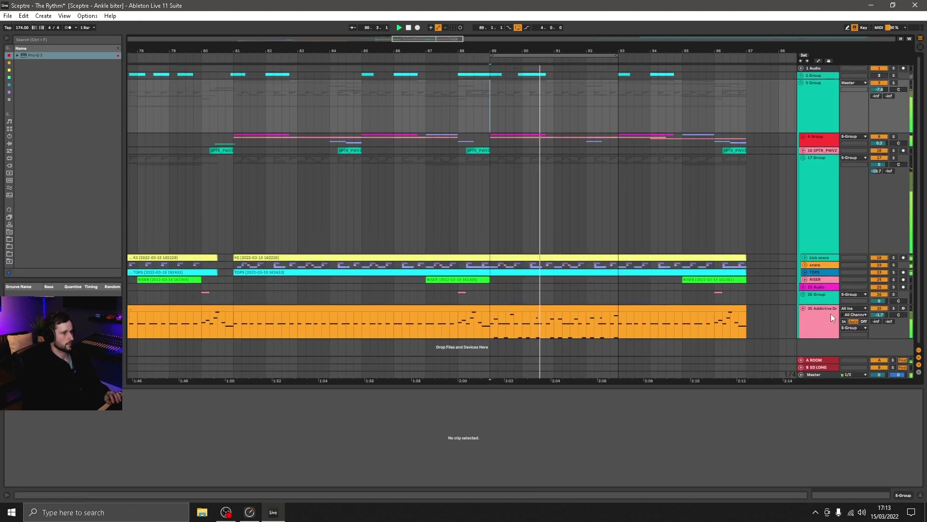
# Re-solo track 35, select the bars 89–93 clip section, and make the MIDI note editor taller.
pyautogui.click(894, 308)
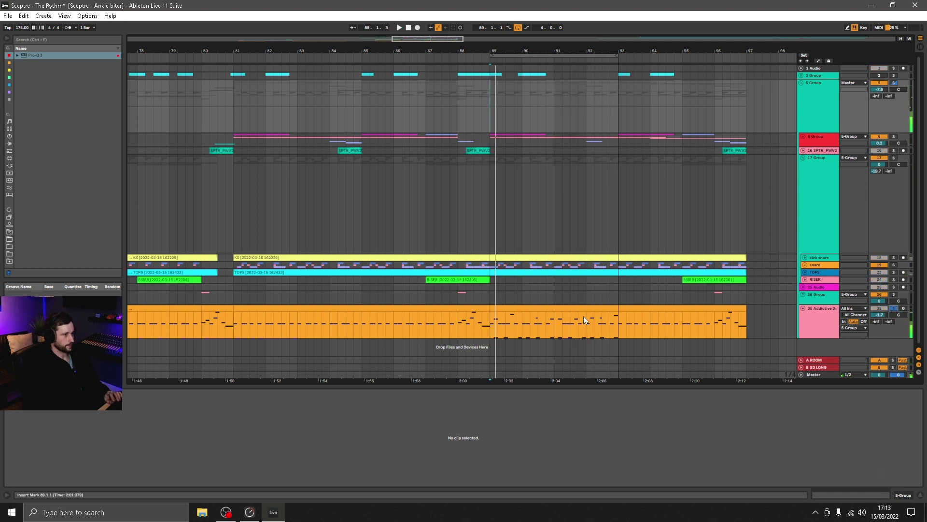
pyautogui.click(540, 319)
pyautogui.moveTo(522, 386); pyautogui.dragTo(522, 302)
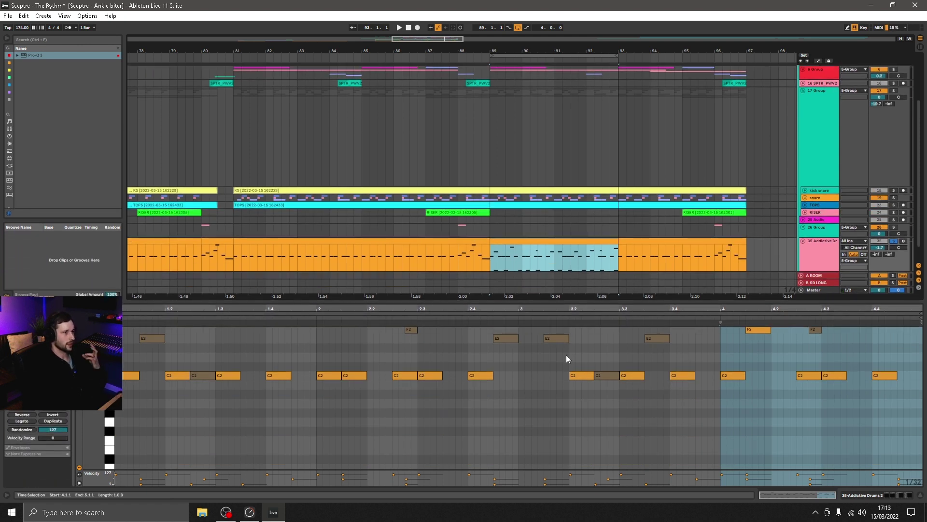
# Select all the C1 notes in the note editor with Ctrl+A.
pyautogui.click(340, 384)
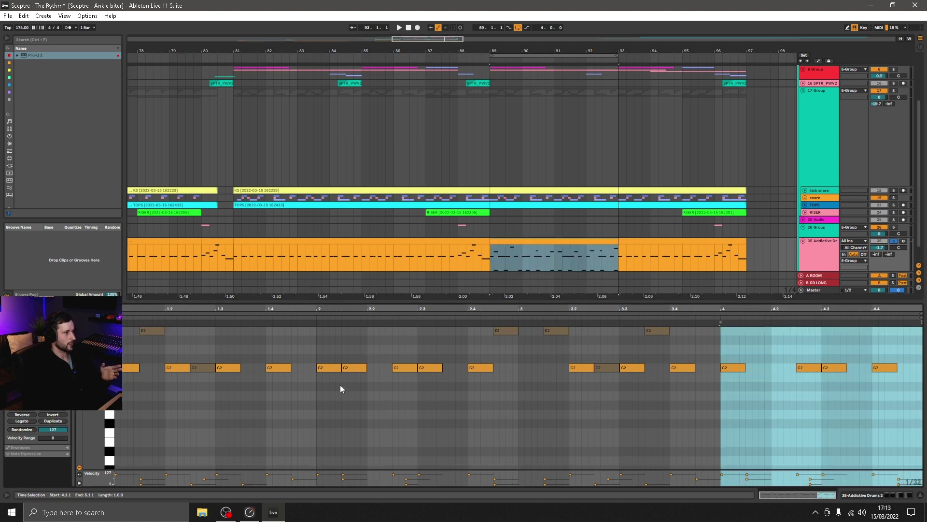
pyautogui.scroll(1, 340, 385)
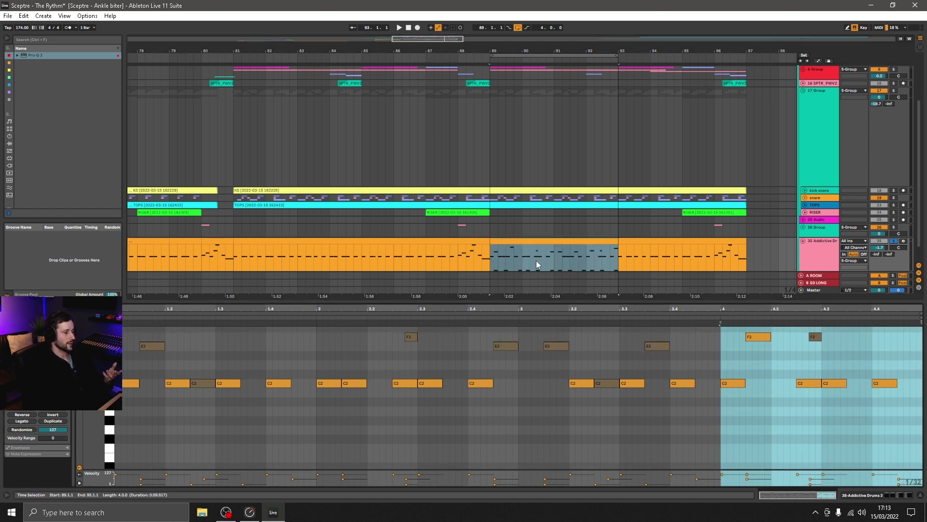
pyautogui.scroll(-5, 263, 384)
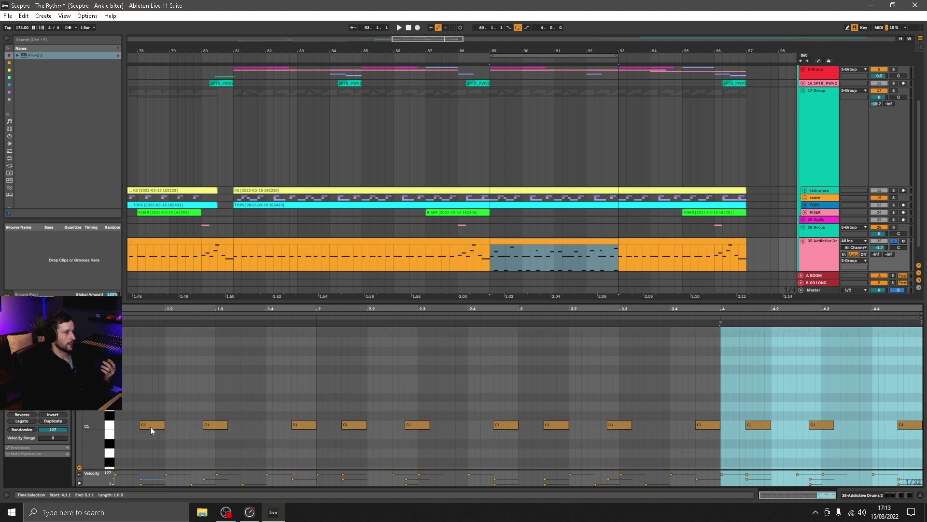
pyautogui.hotkey('ctrl', 'a')
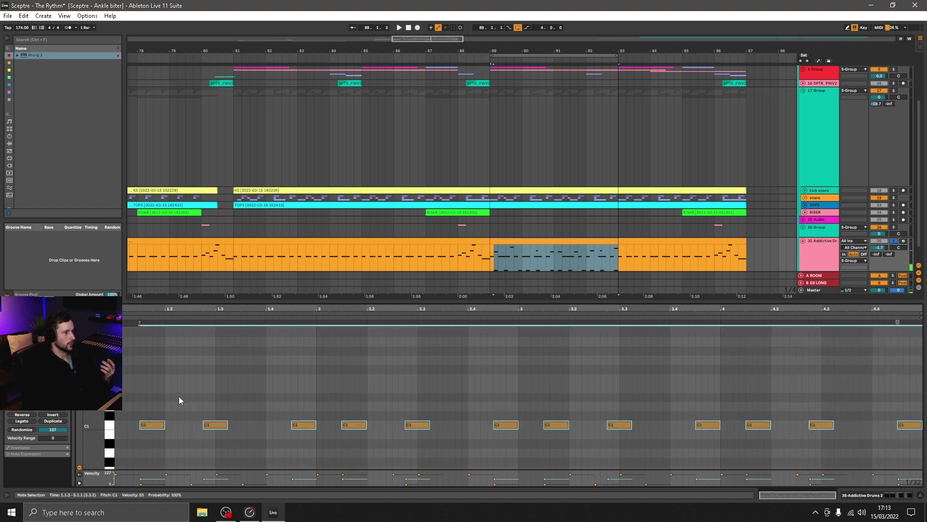
pyautogui.scroll(5, 264, 384)
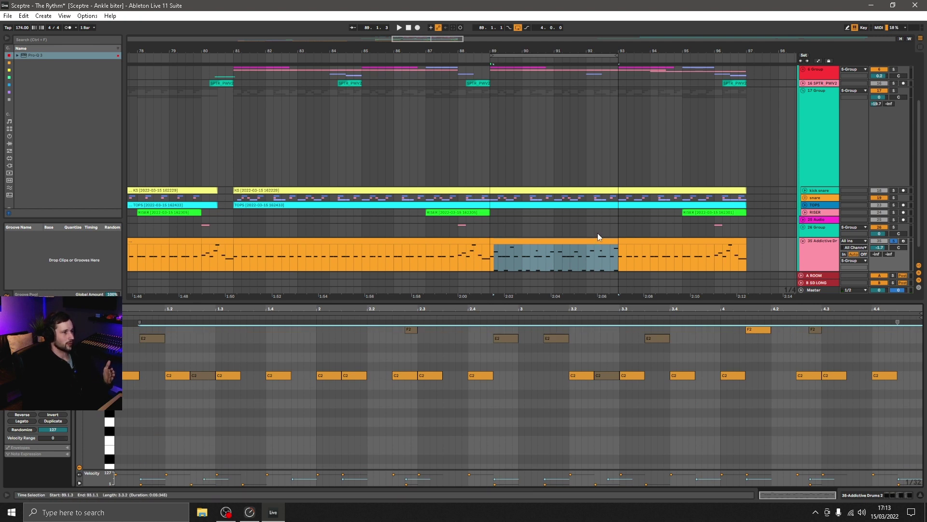
# Select the bars 93–97 section of the drum clip and drag it right to start at bar 97.
pyautogui.click(491, 256)
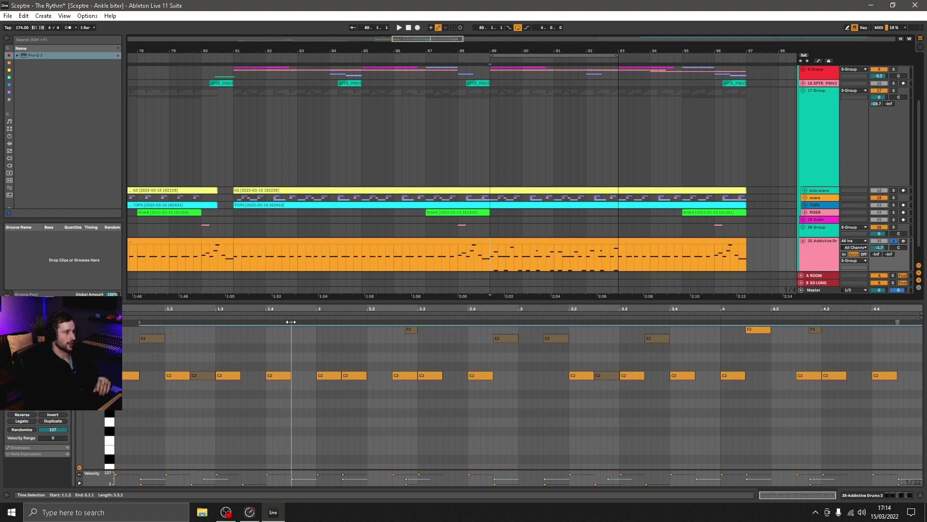
pyautogui.click(600, 238)
pyautogui.click(593, 240)
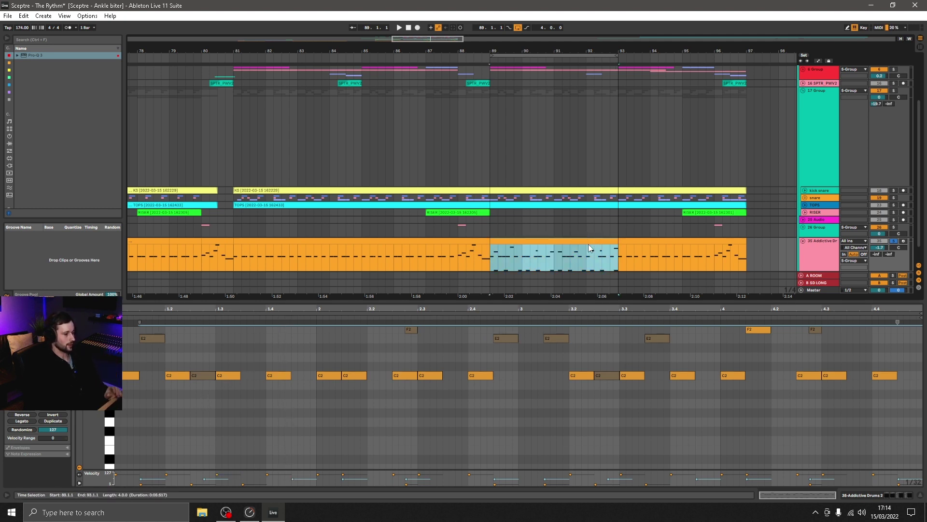
pyautogui.moveTo(698, 242); pyautogui.dragTo(777, 253)
# Duplicate the bars 89–93 section into bars 93–97 with Ctrl+D and zoom the arrangement out.
pyautogui.click(480, 237)
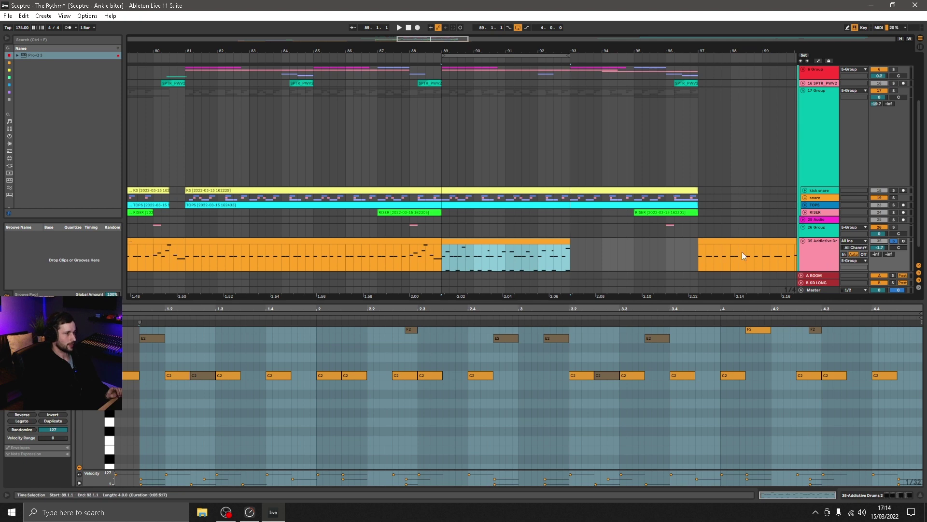
pyautogui.hotkey('ctrl', 'd')
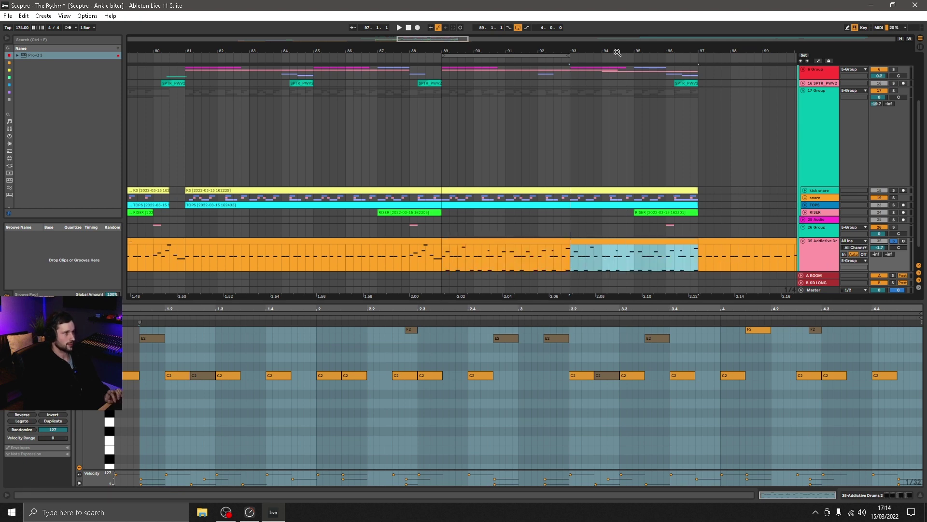
pyautogui.press('-')
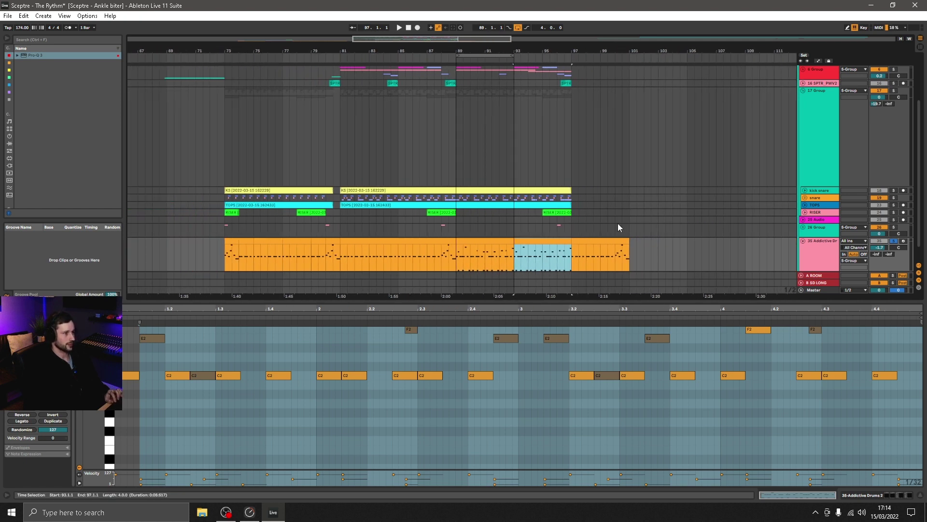
# Play back from bar 96, then again from around bar 85, to check the duplicated groove.
pyautogui.click(612, 256)
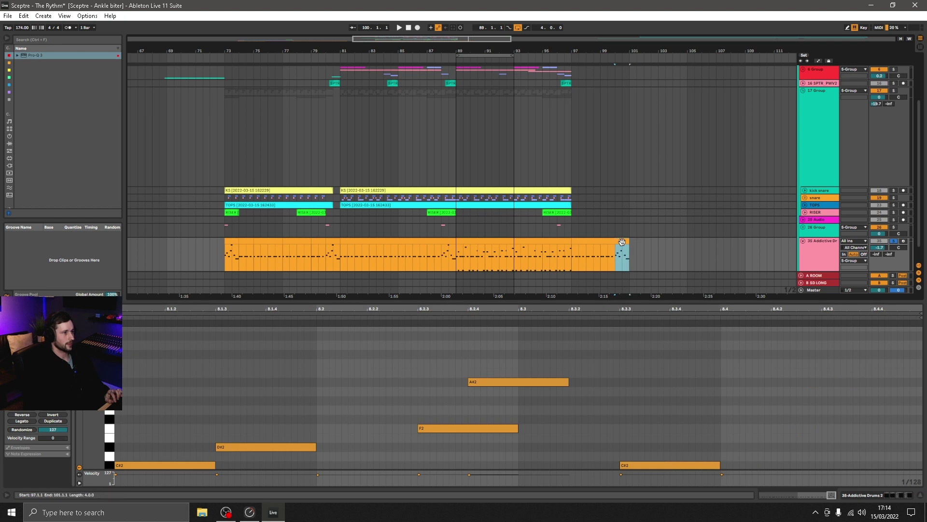
pyautogui.click(560, 256)
pyautogui.press('space')
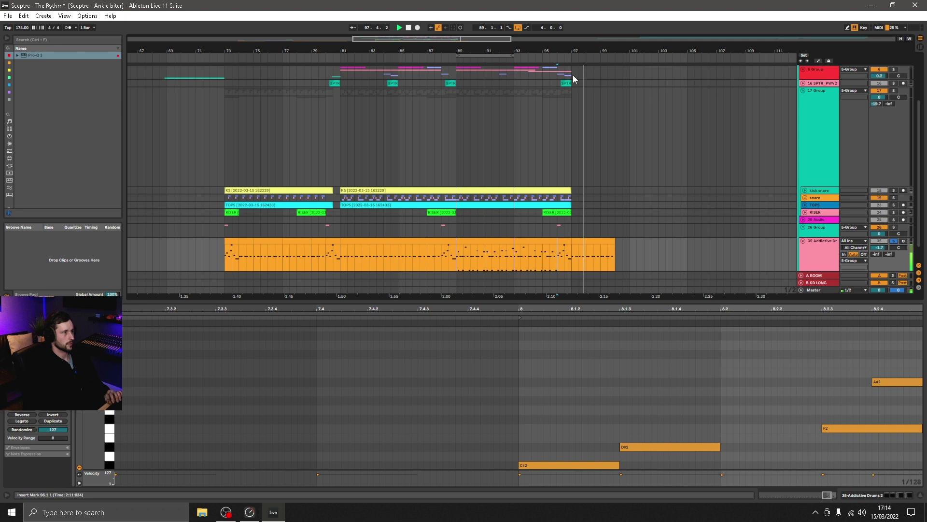
pyautogui.click(901, 264)
pyautogui.press('space')
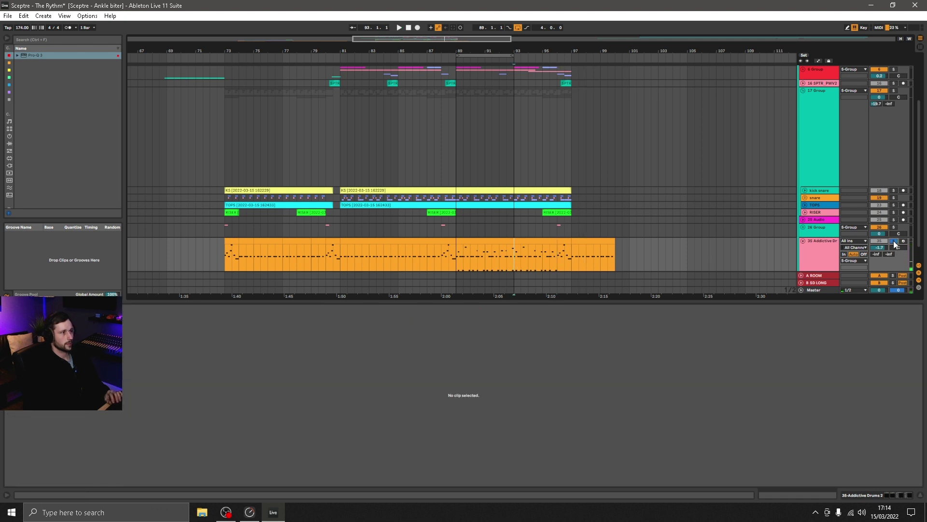
pyautogui.click(427, 251)
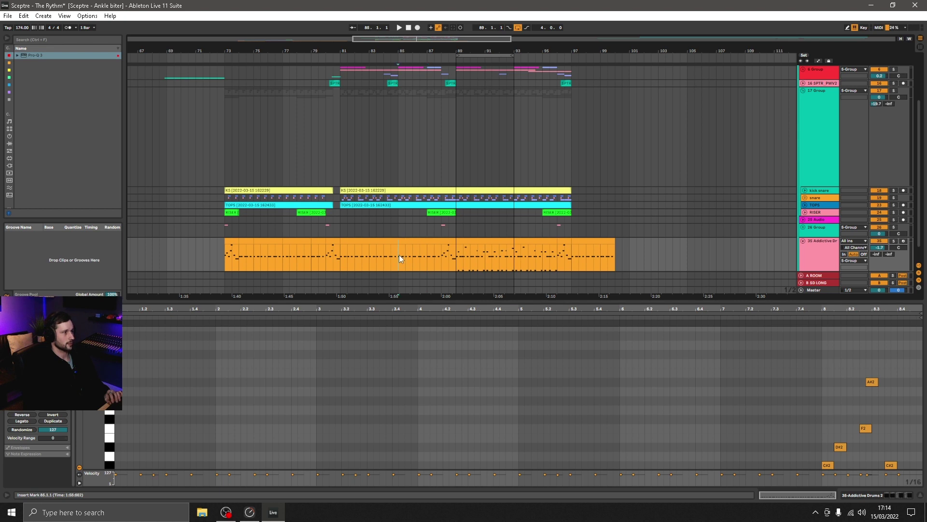
pyautogui.press('space')
pyautogui.scroll(5, 770, 124)
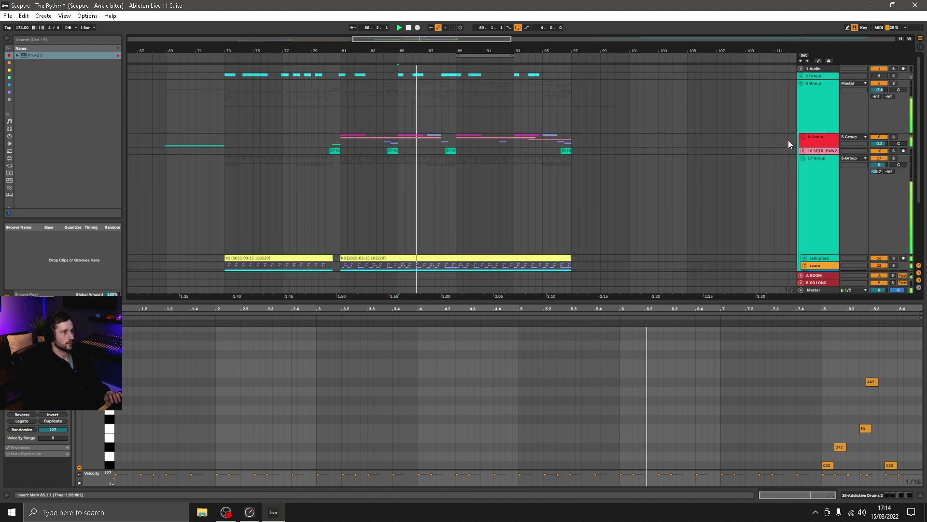
pyautogui.scroll(-6, 788, 140)
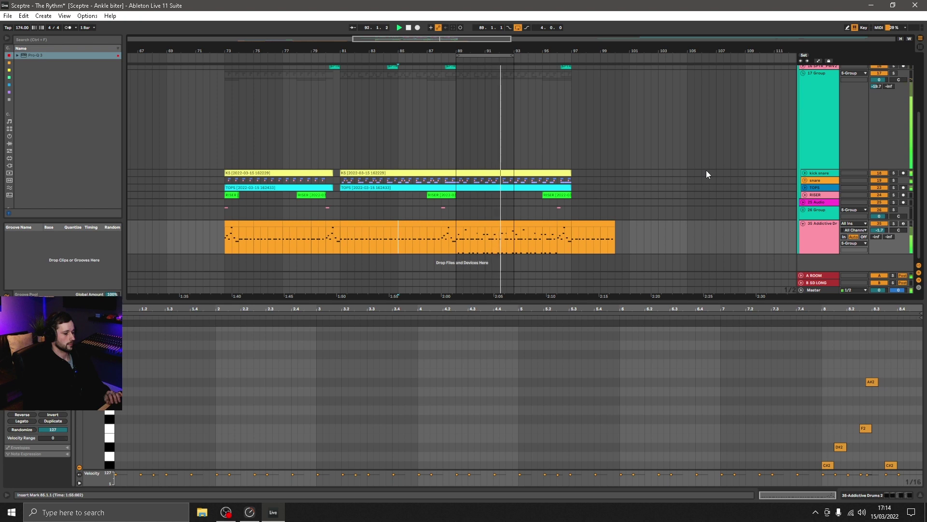
# Drag the loop end from bar 93 to bar 97 to make an eight-bar loop.
pyautogui.click(510, 57)
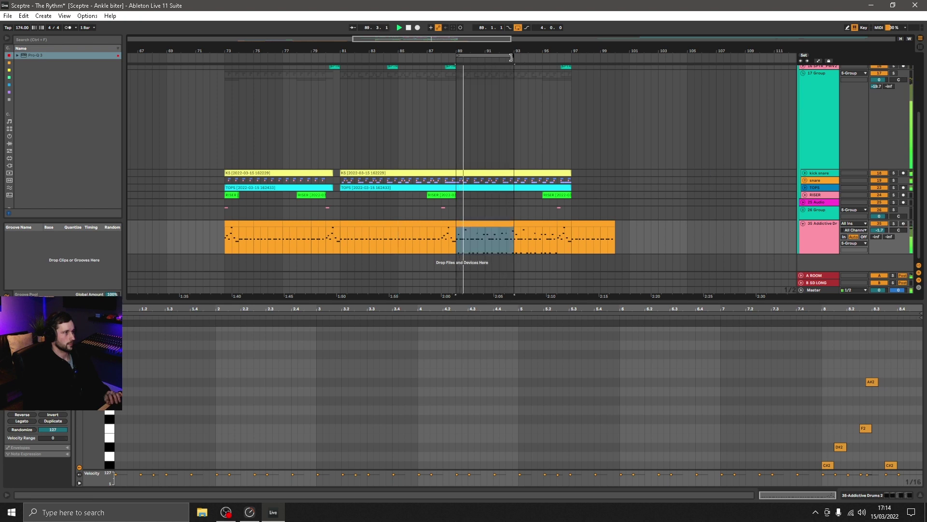
pyautogui.moveTo(510, 57); pyautogui.dragTo(571, 57)
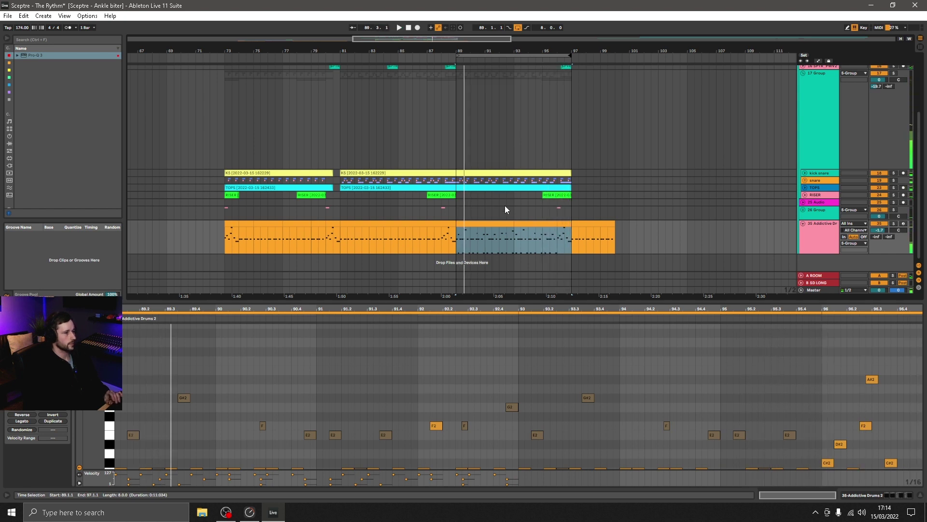
pyautogui.scroll(1, 507, 203)
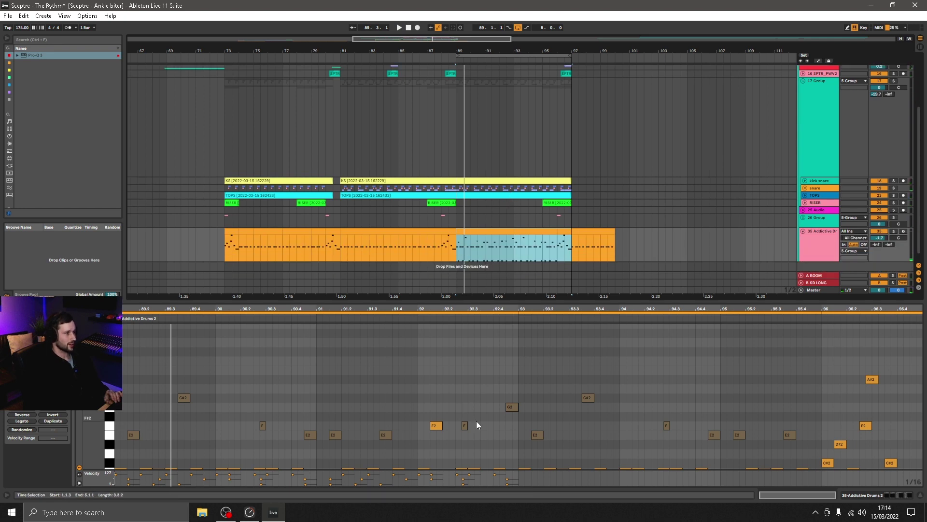
pyautogui.scroll(-1, 511, 239)
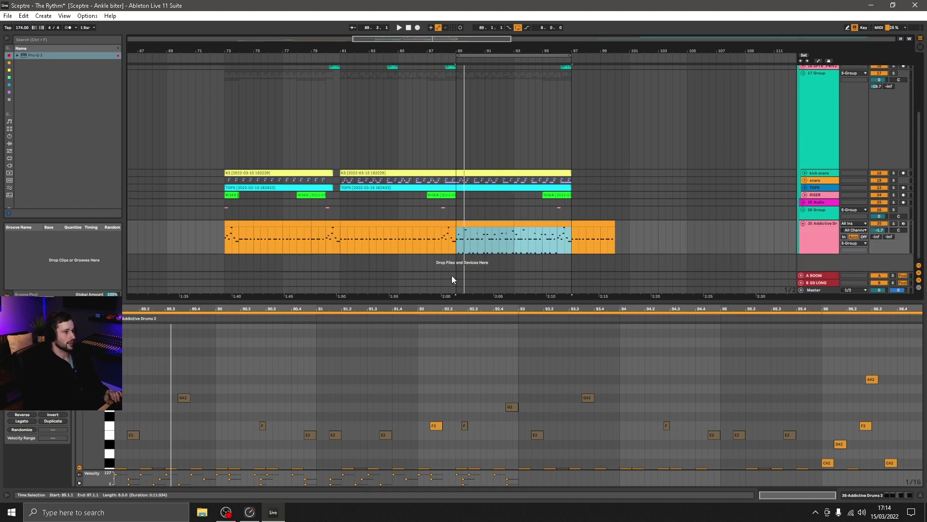